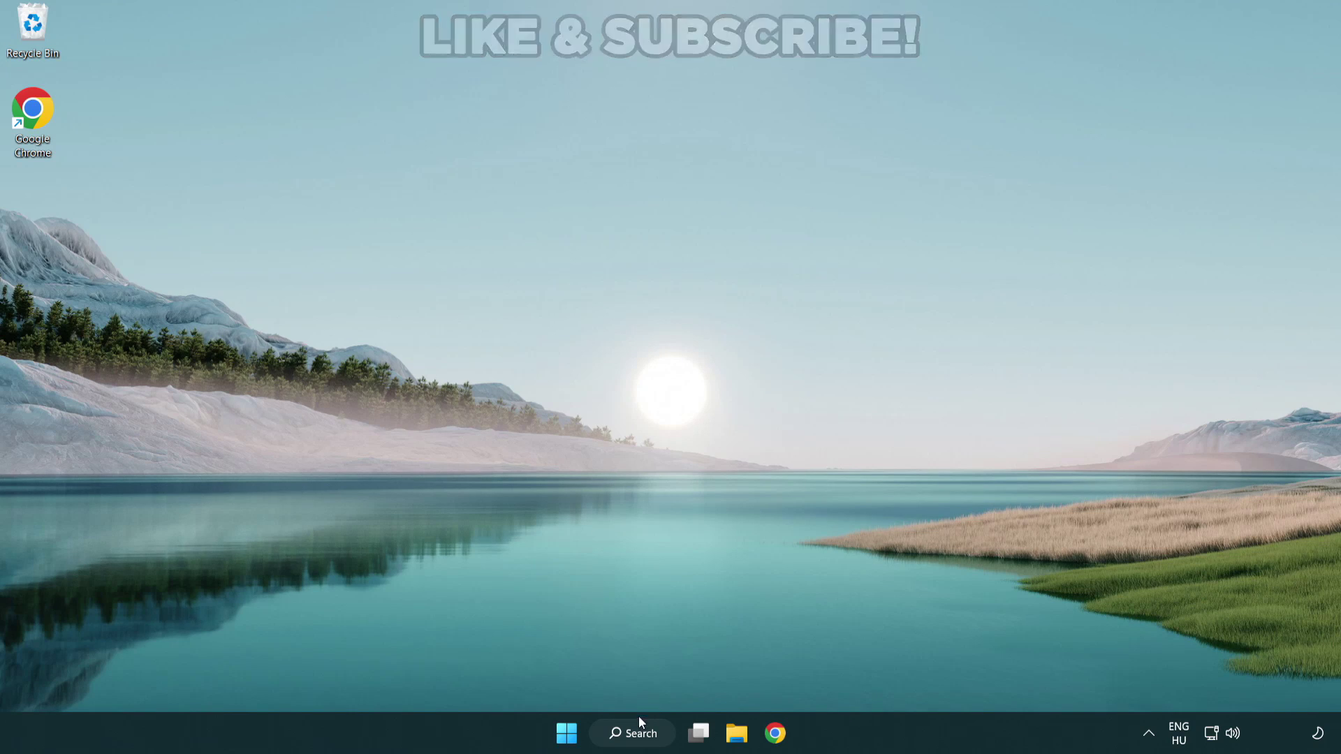
# - Search Windows for 'device manager'
pyautogui.click(641, 740)
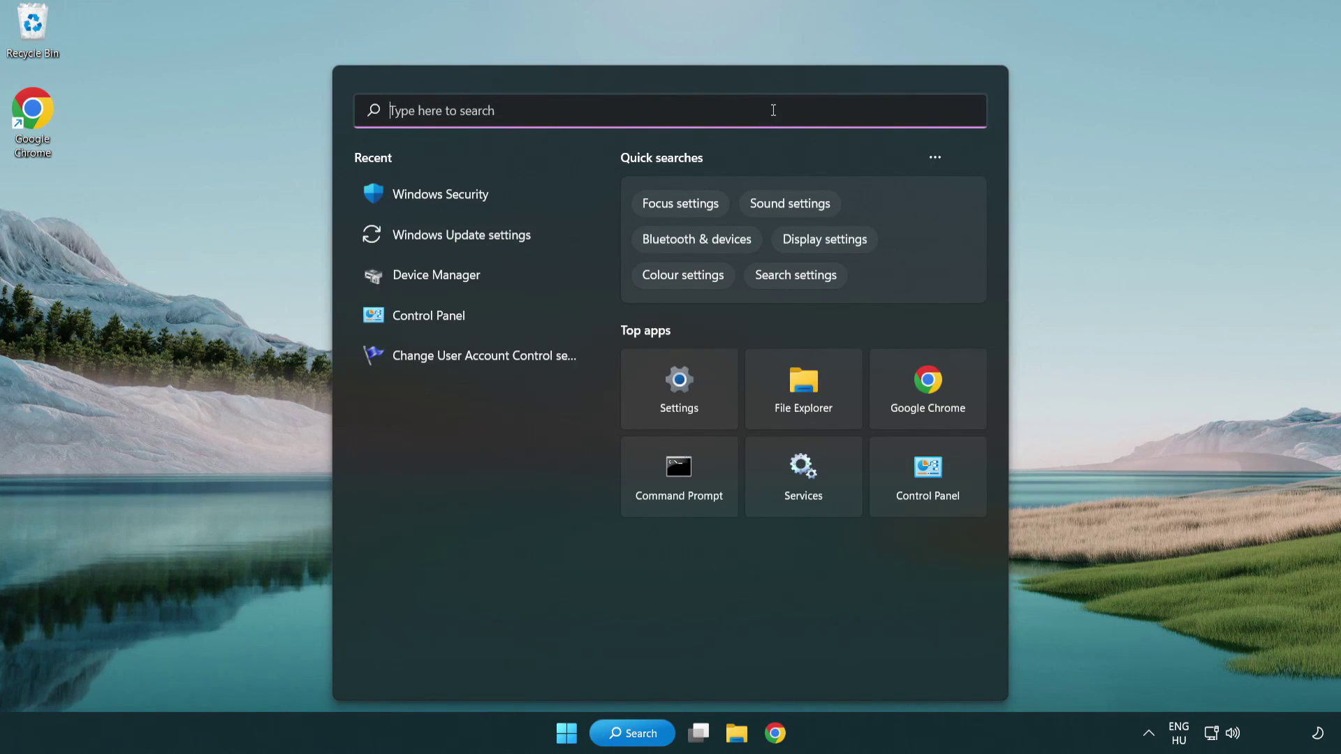
pyautogui.write('device m')
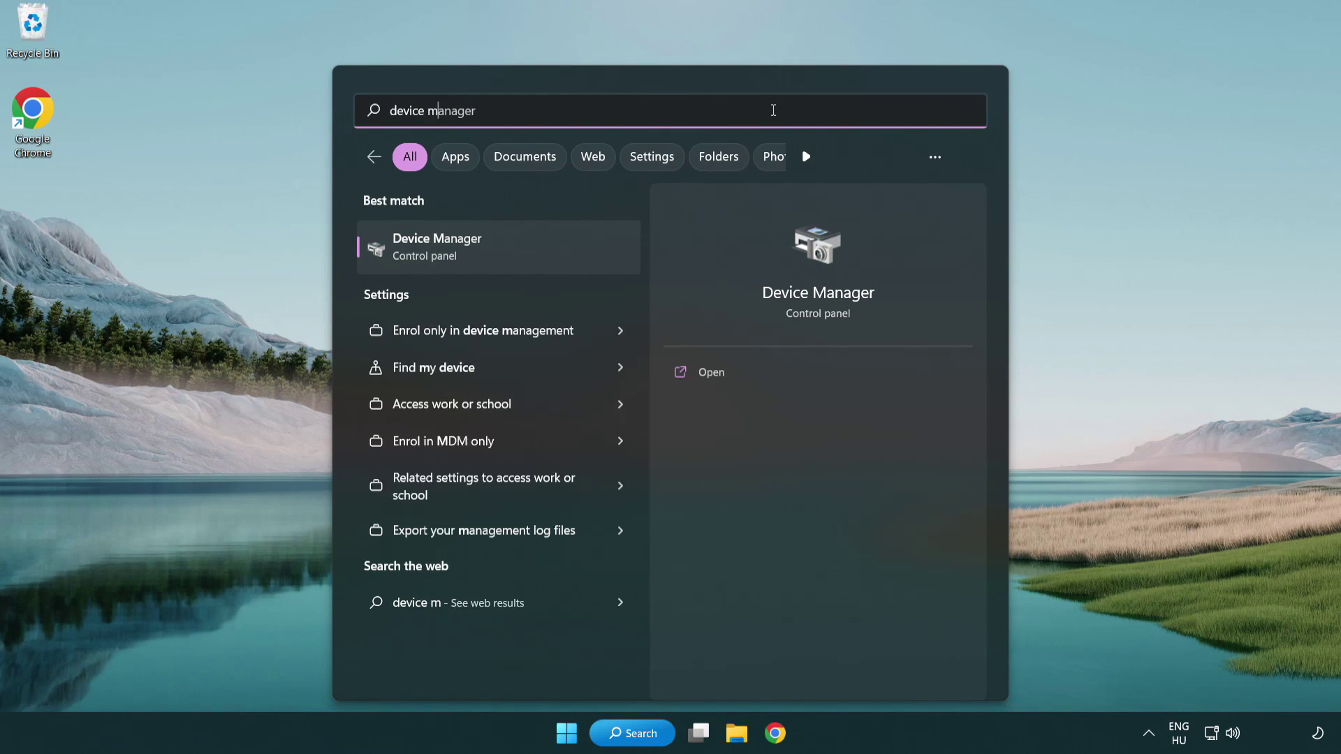
pyautogui.write('anager')
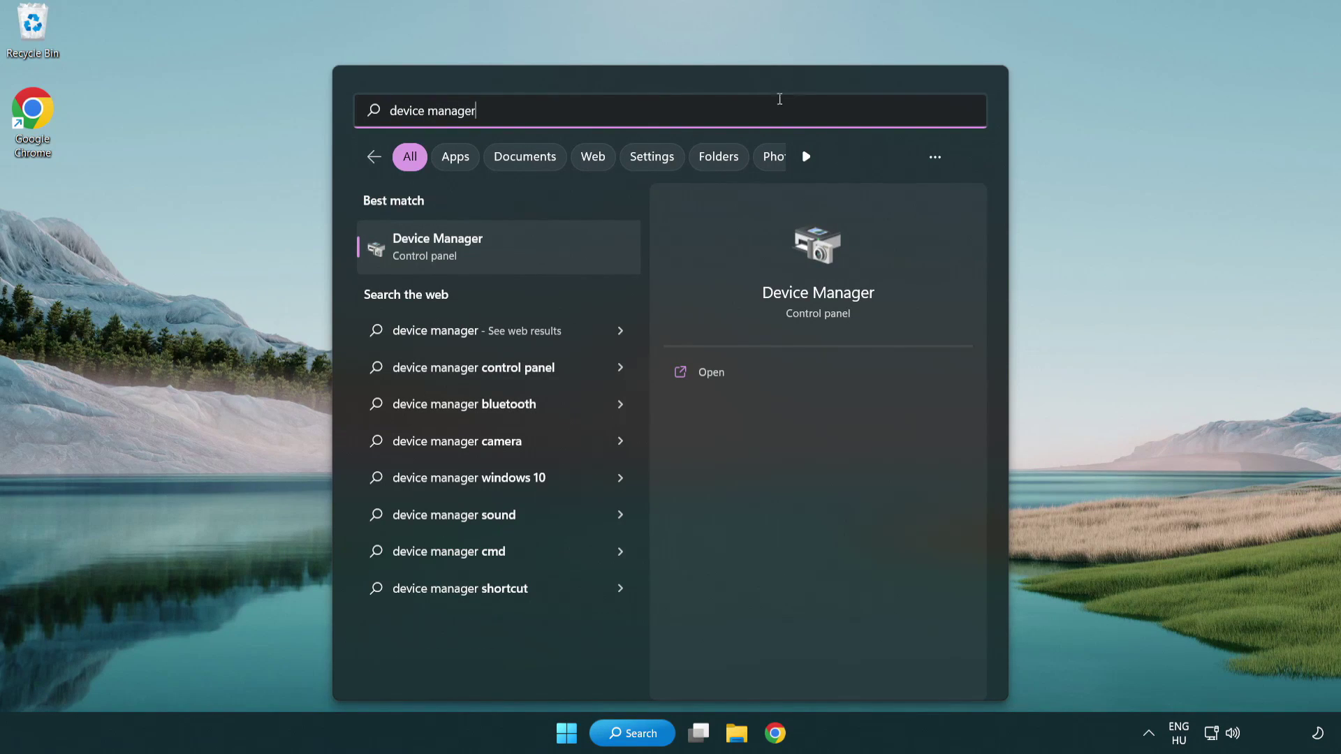
# - Open Device Manager and start a driver update for the VMware SVGA 3D display adapter
pyautogui.click(536, 256)
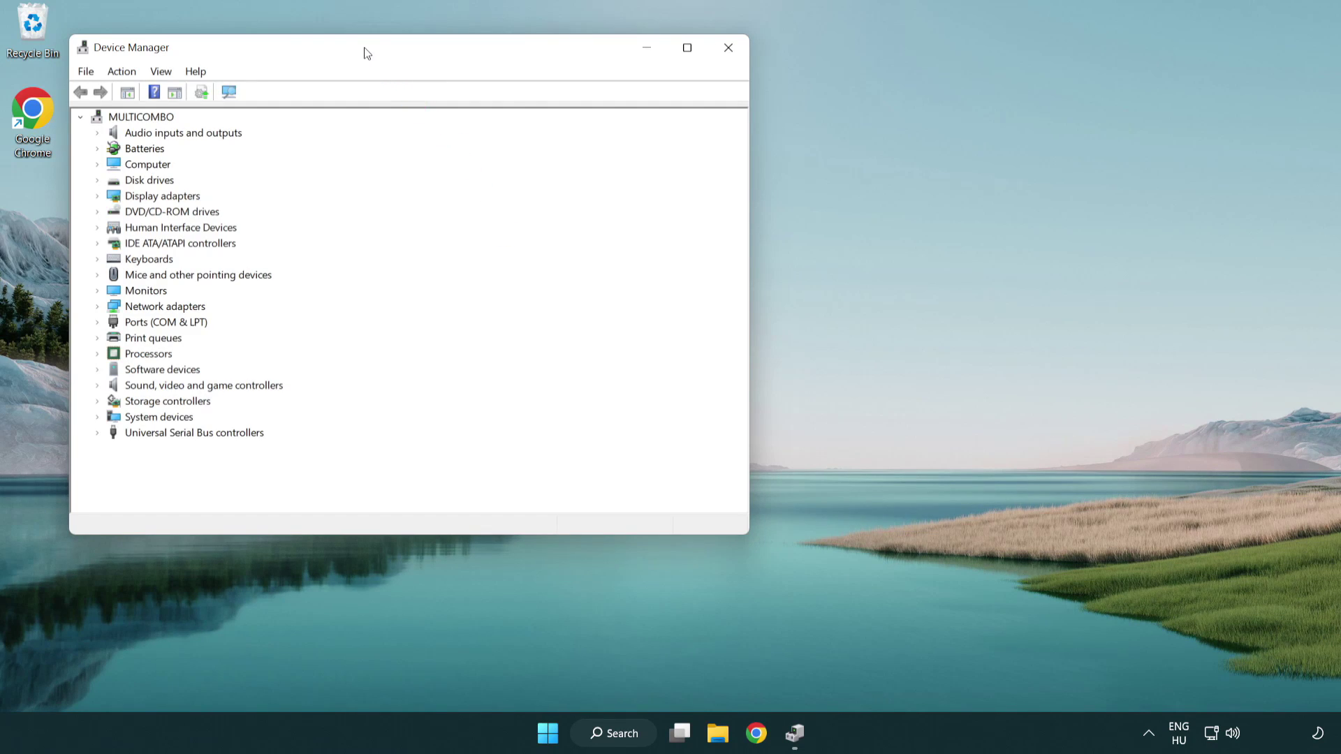
pyautogui.moveTo(367, 54); pyautogui.dragTo(590, 134)
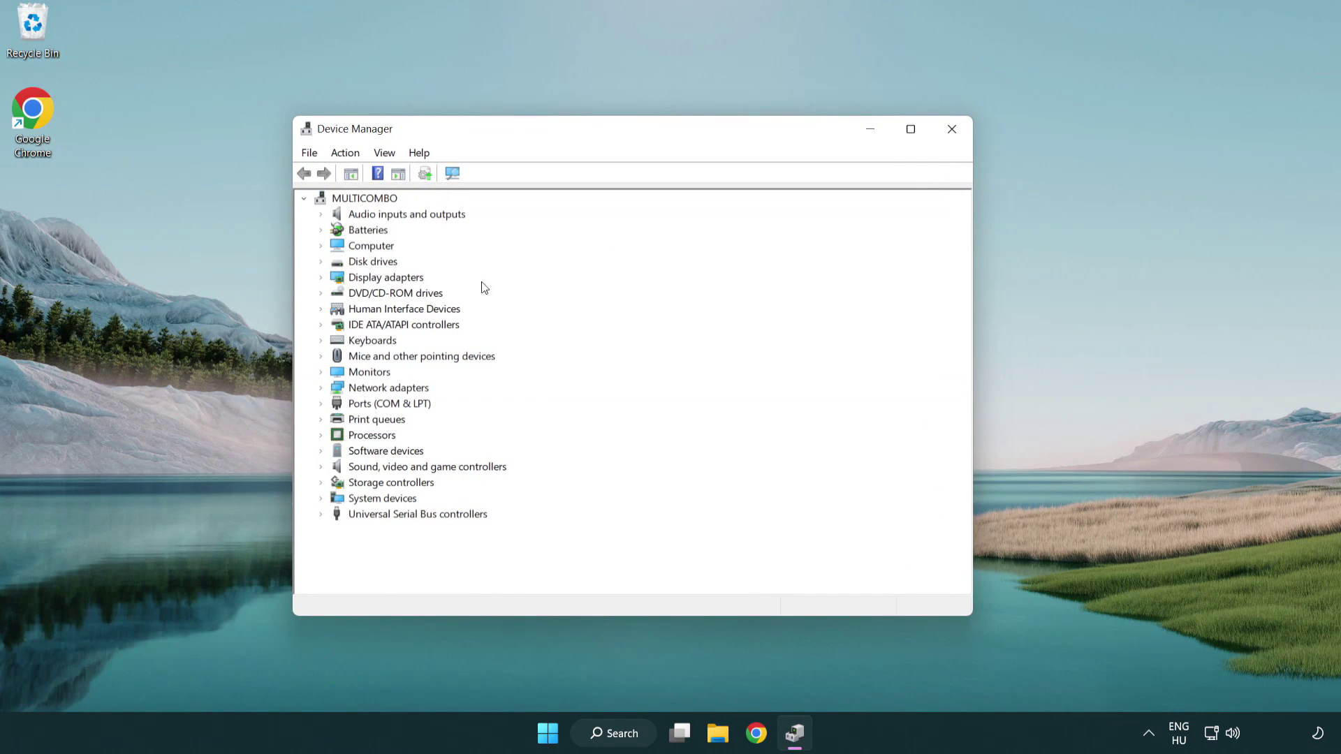
pyautogui.click(367, 279)
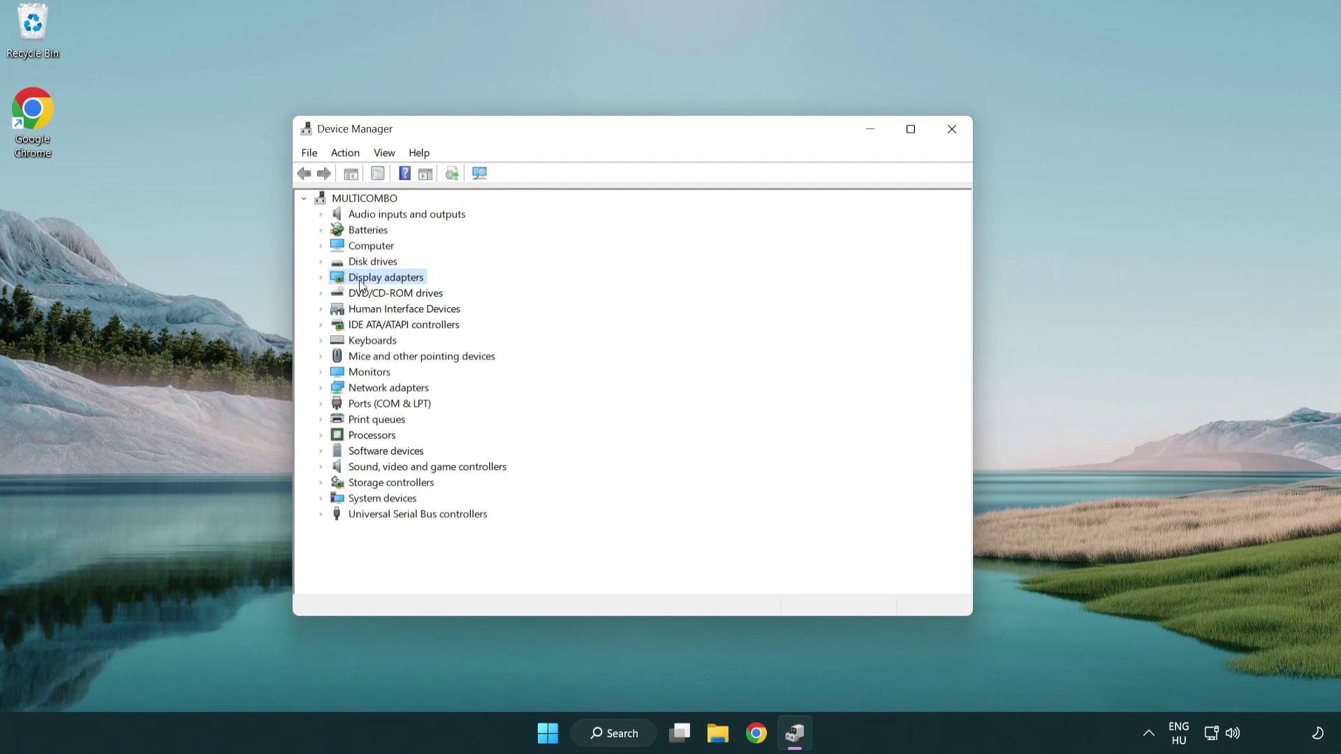
pyautogui.click(322, 279)
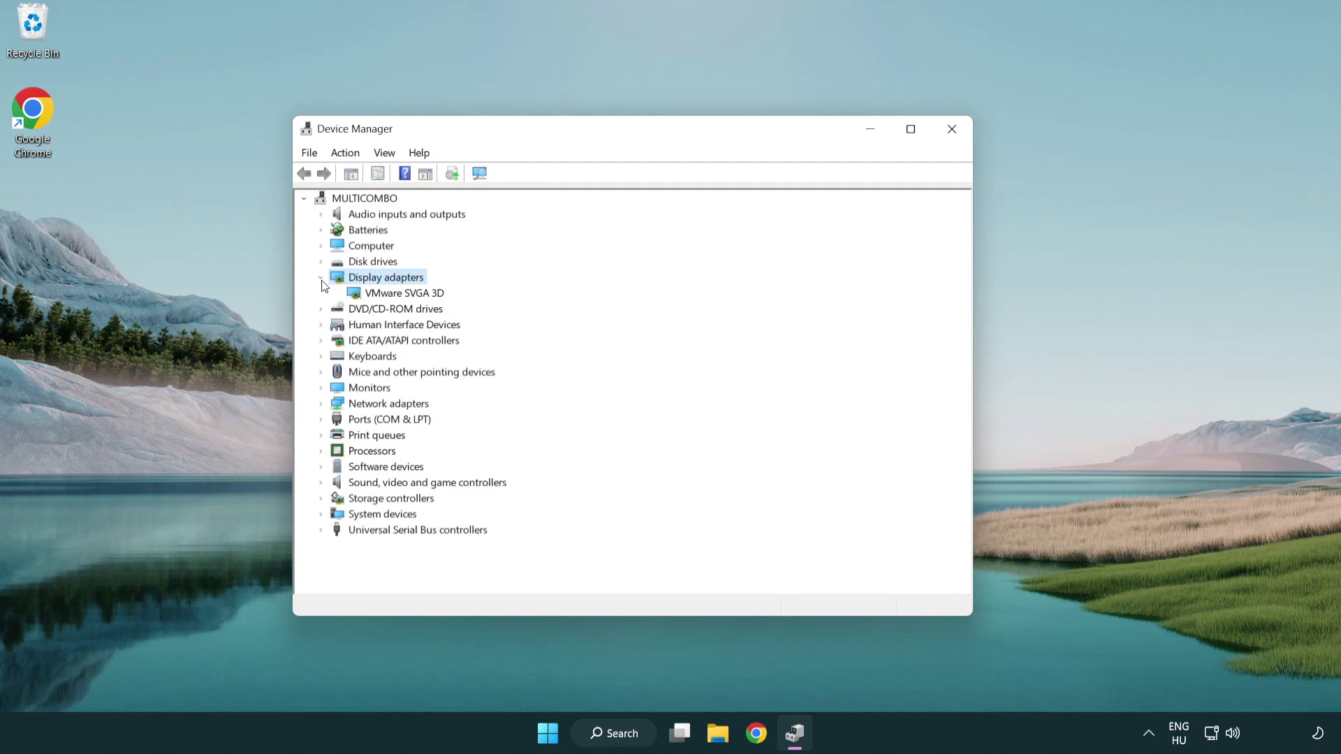
pyautogui.click(398, 297)
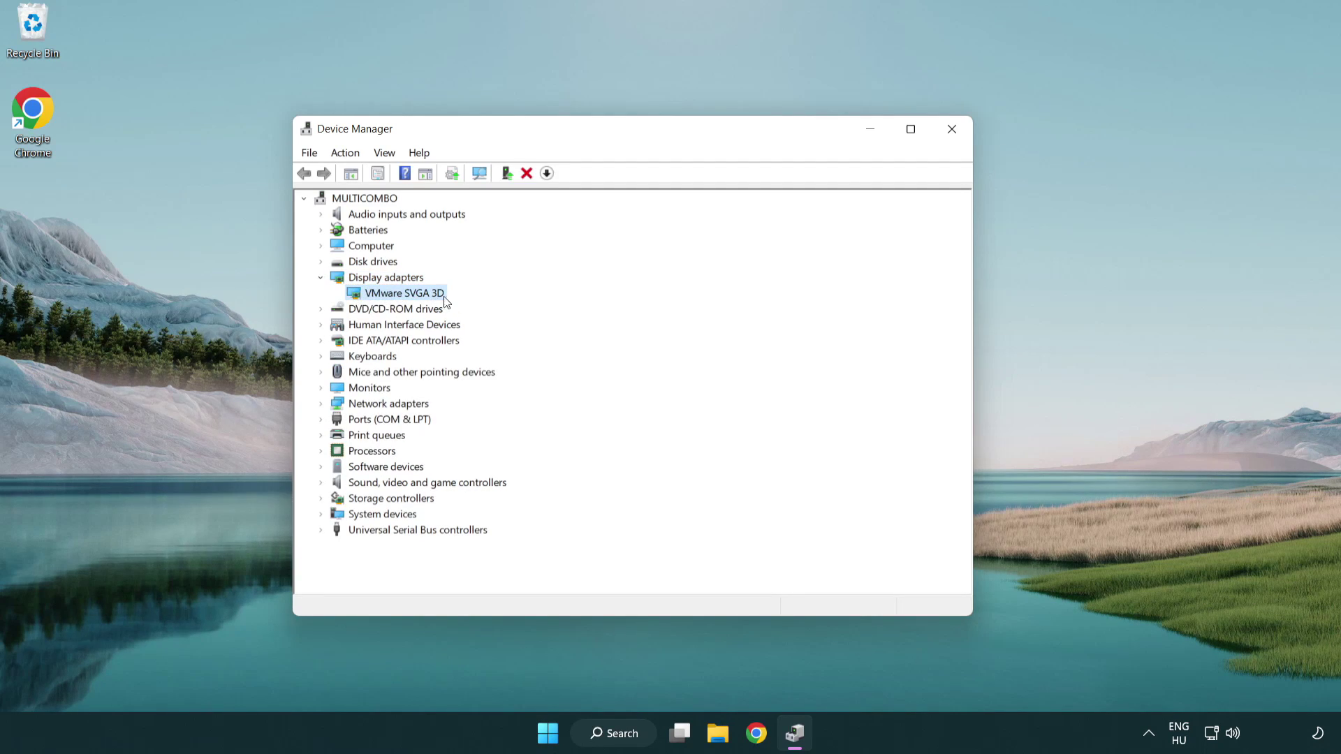
pyautogui.rightClick(400, 299)
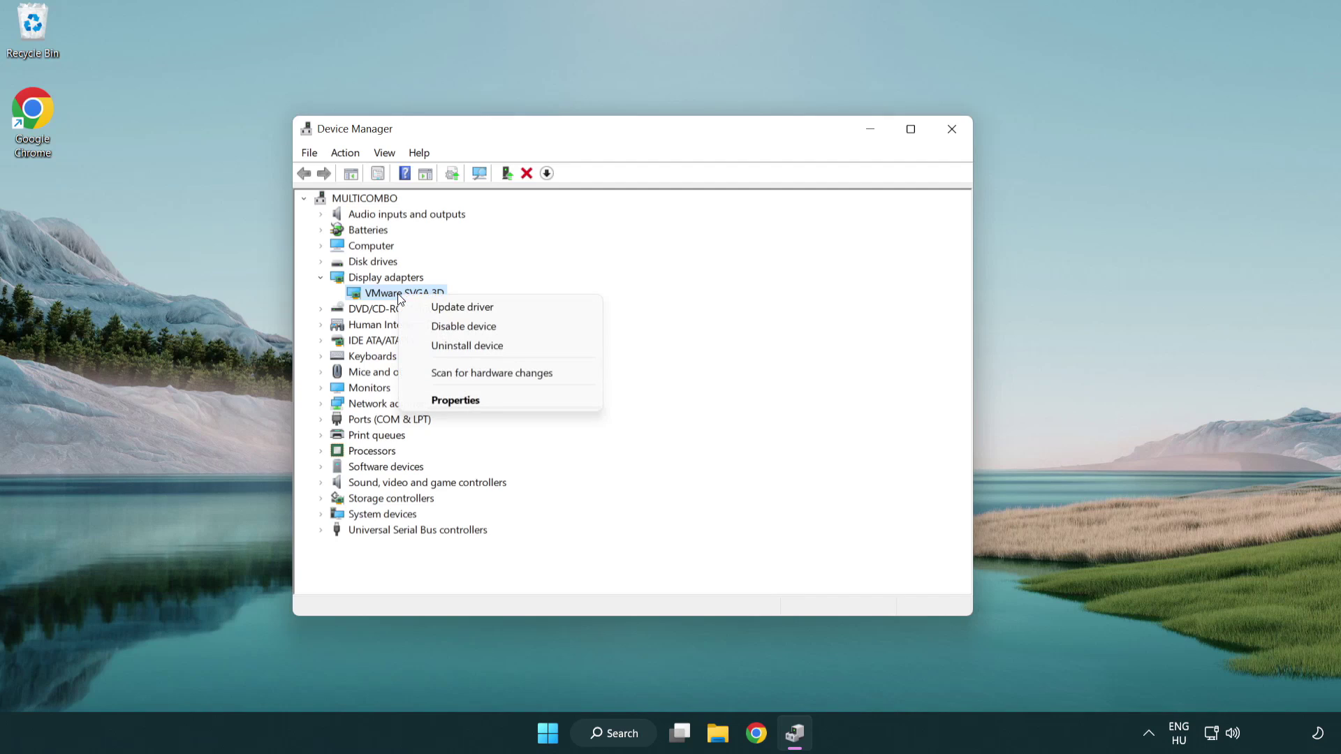
pyautogui.click(529, 309)
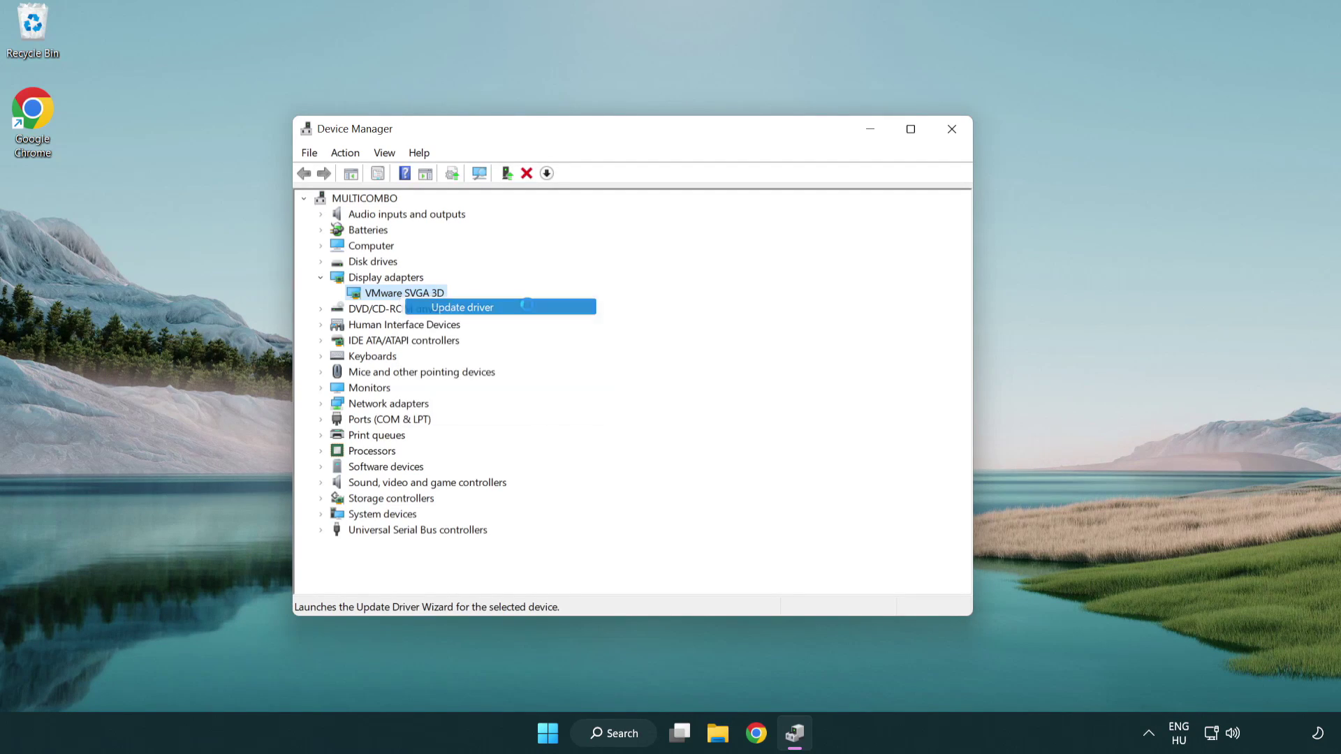
# - Search automatically for a VMware SVGA 3D driver and dismiss the 'already installed' result
pyautogui.moveTo(555, 209); pyautogui.dragTo(582, 200)
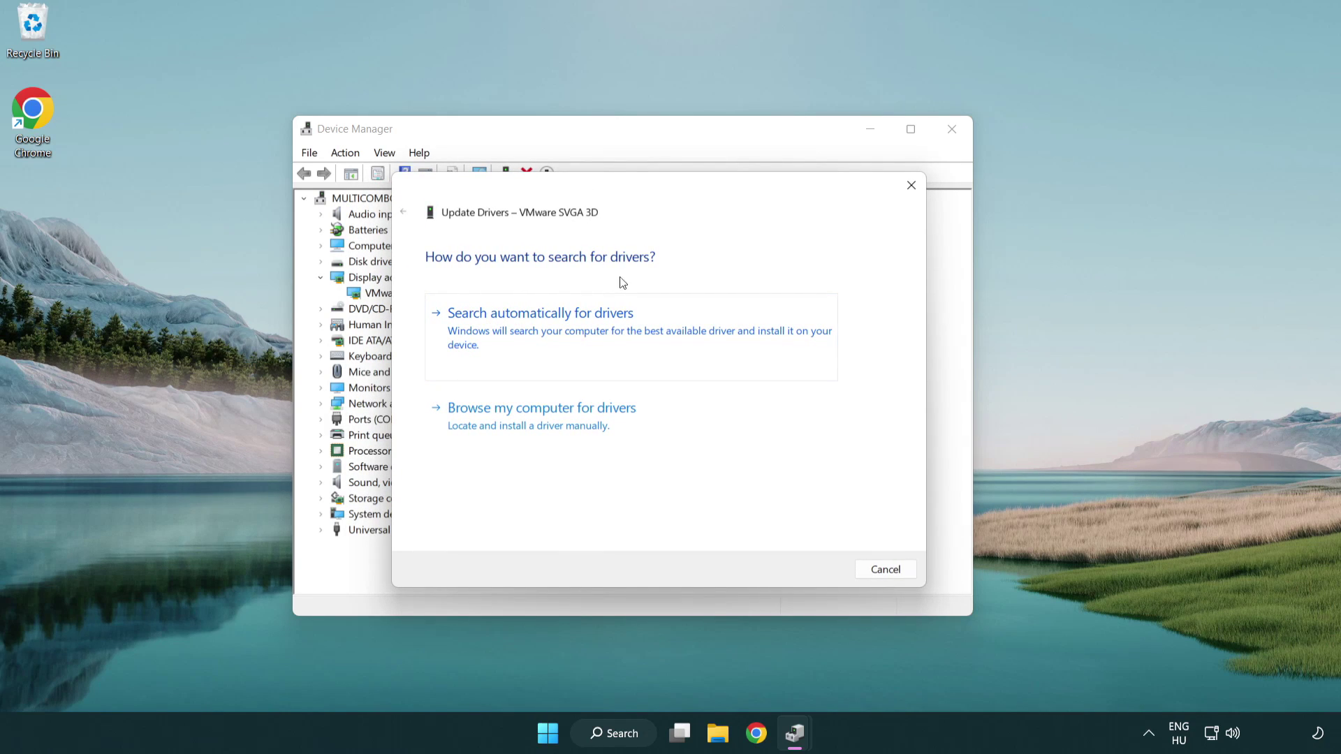
pyautogui.click(590, 328)
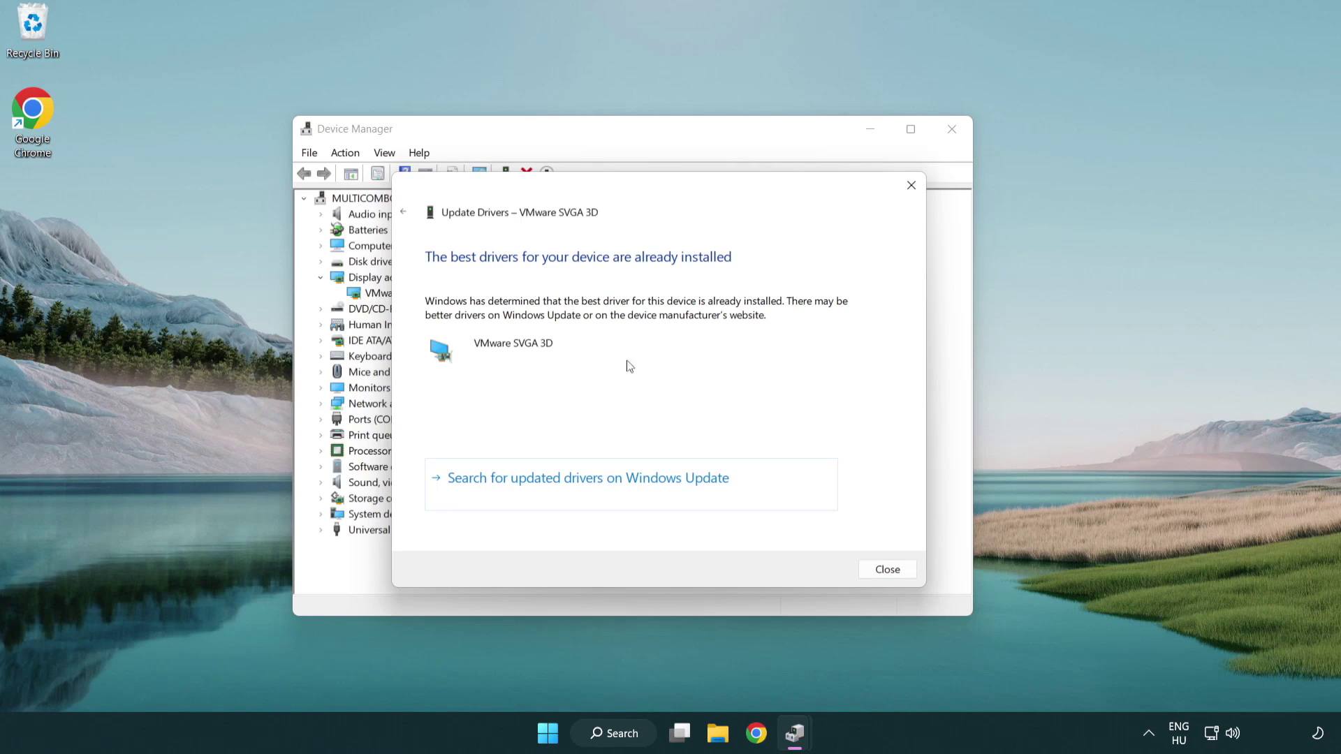
pyautogui.click(888, 571)
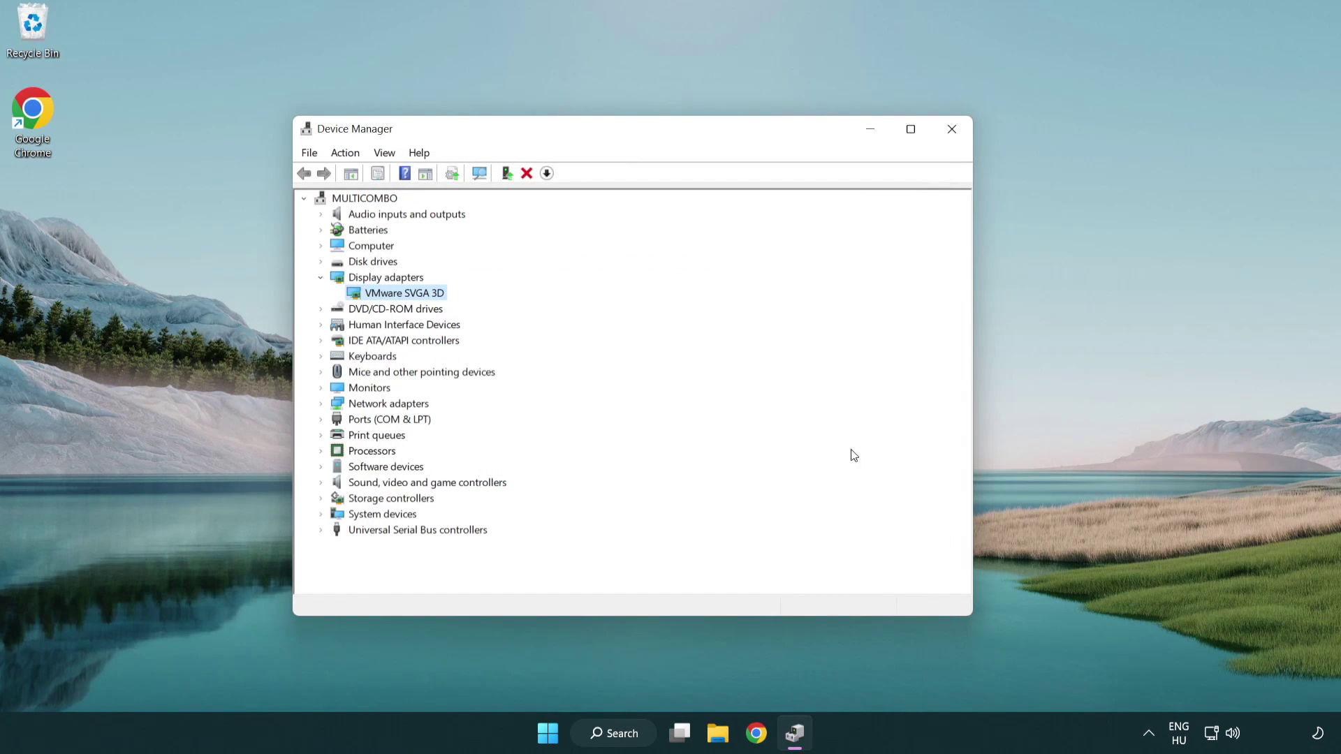
# - Close Device Manager and open Windows Update settings by searching 'update'
pyautogui.click(954, 130)
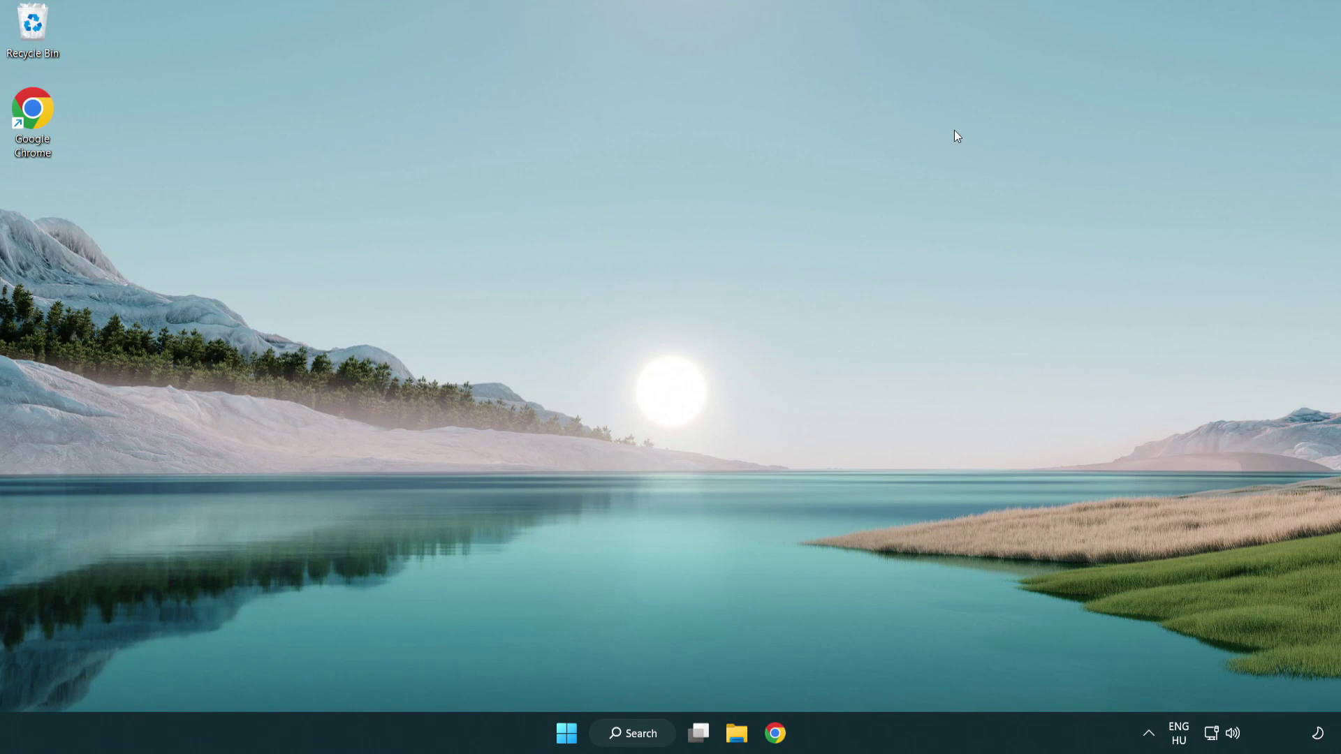
pyautogui.click(636, 733)
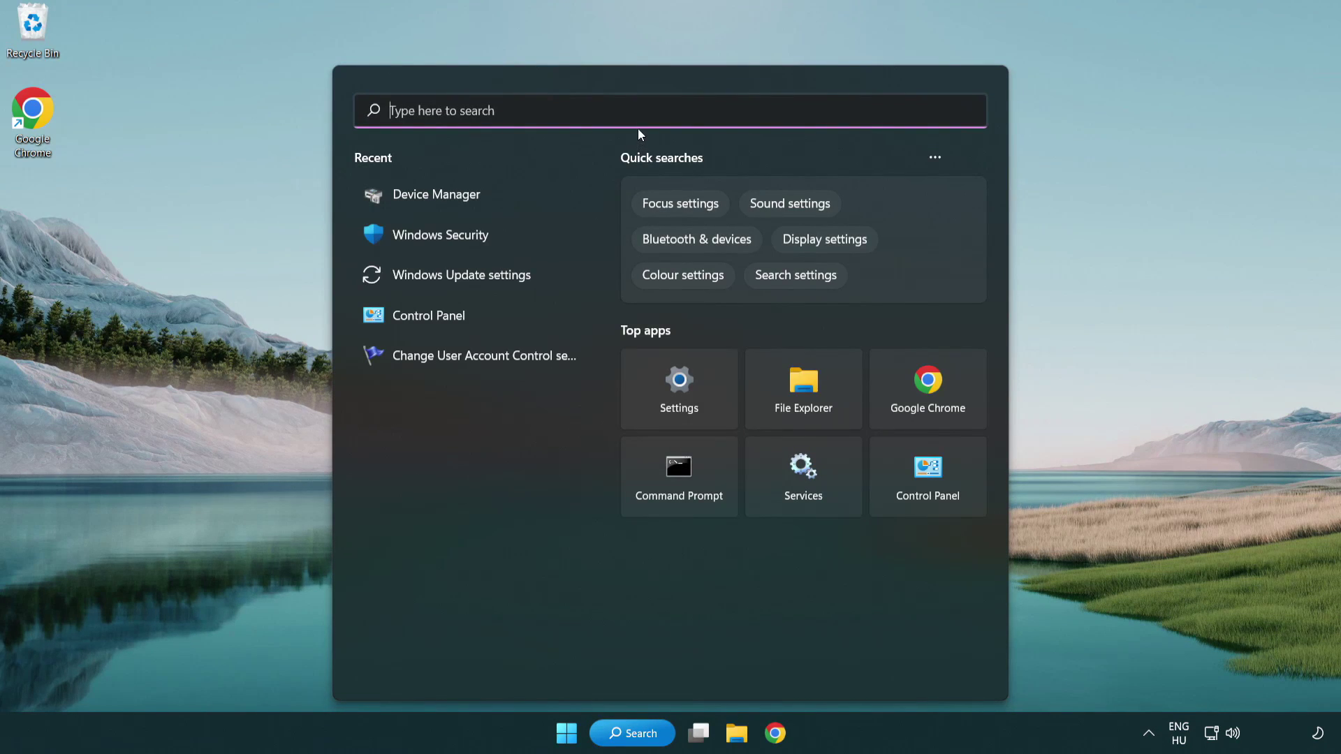
pyautogui.write('u')
pyautogui.write('pdate')
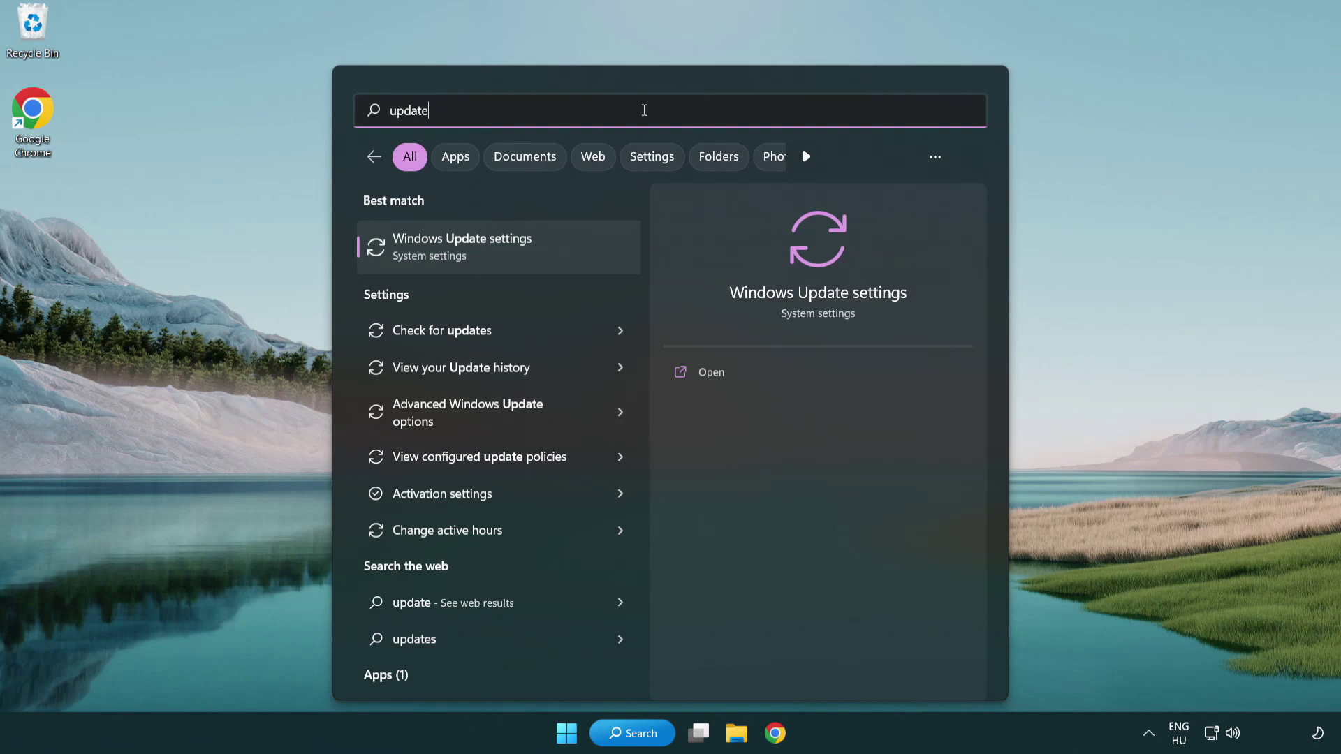
pyautogui.click(524, 258)
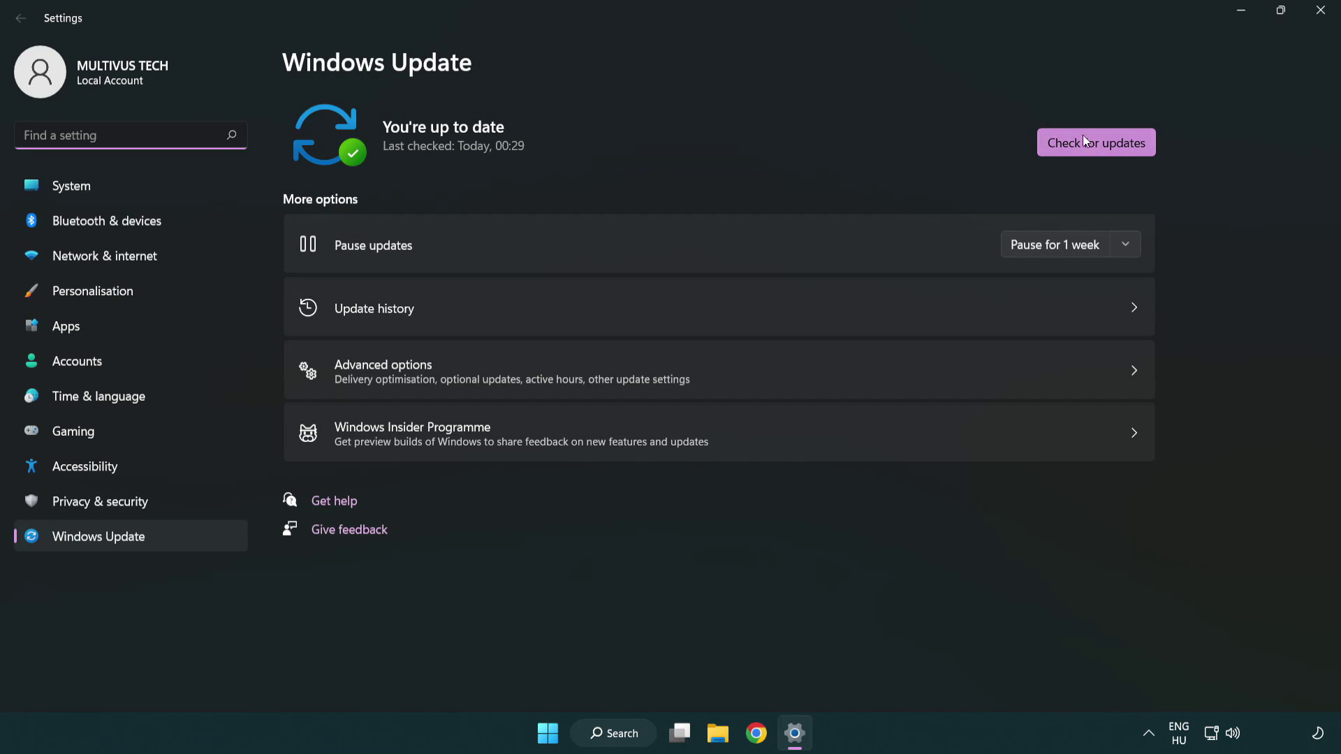
# - Check for updates, confirm Windows is up to date, and close Settings
pyautogui.click(1120, 148)
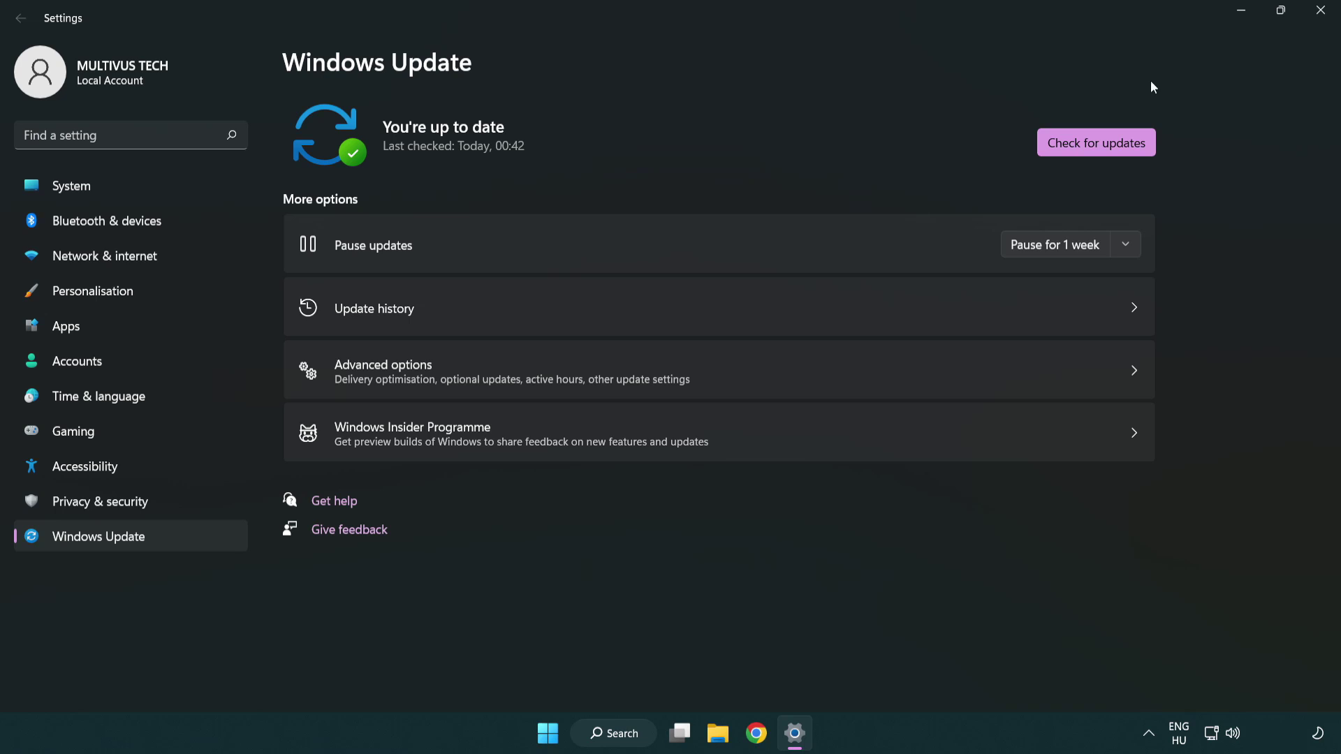
pyautogui.click(1315, 20)
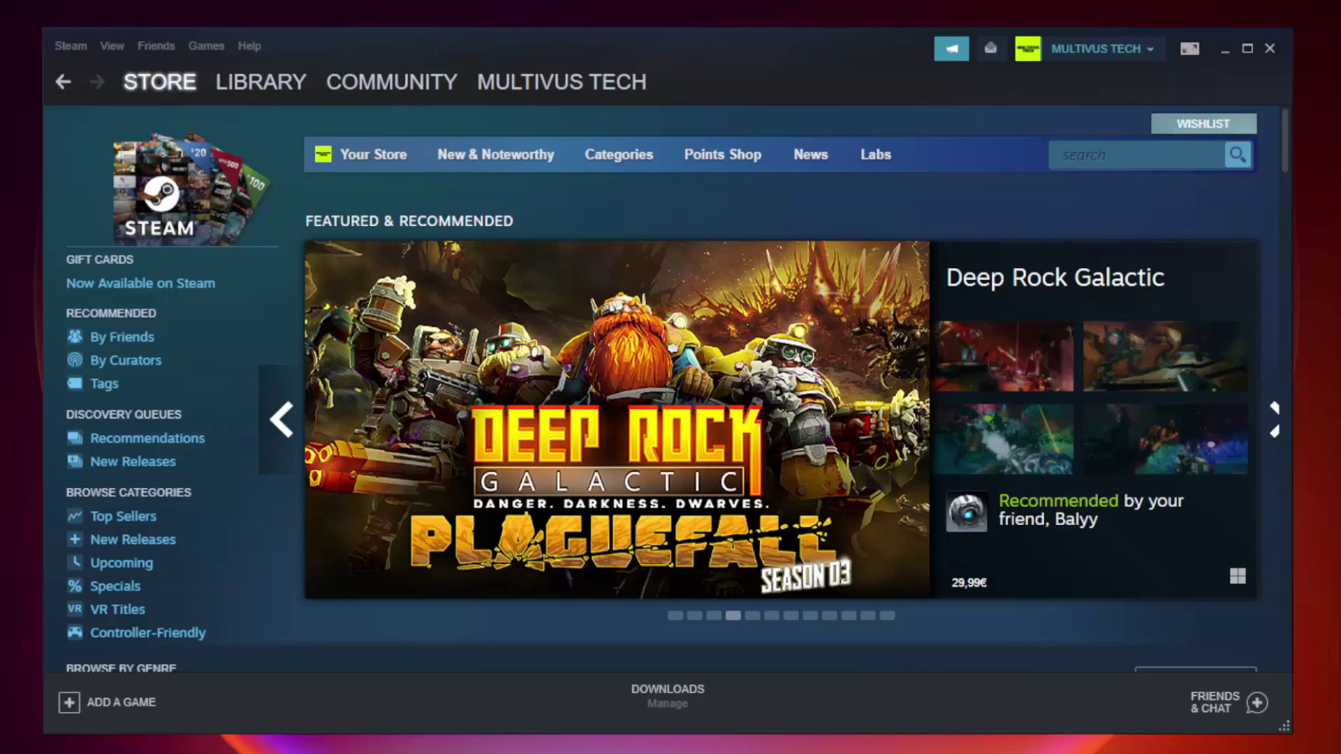
pyautogui.moveTo(262, 81)
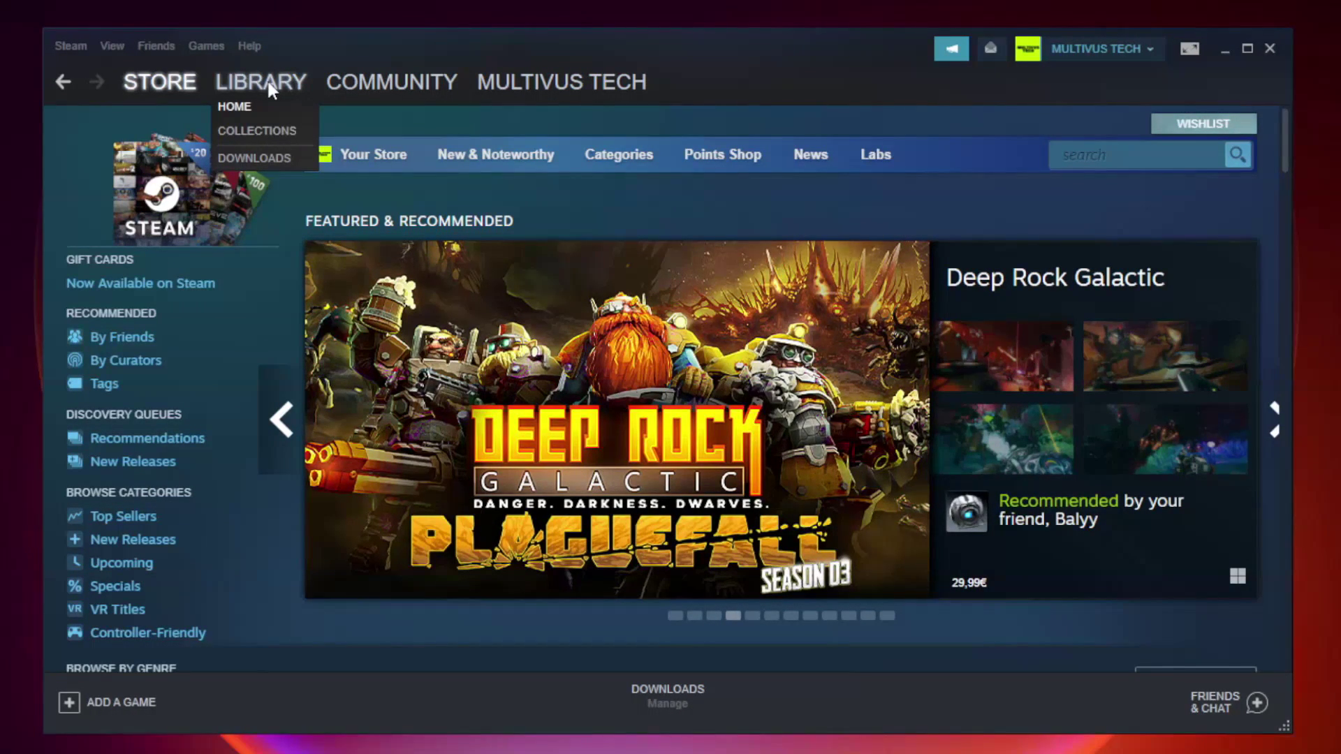
# - Open Properties for the problem game, Unturned, from the Steam library
pyautogui.click(271, 89)
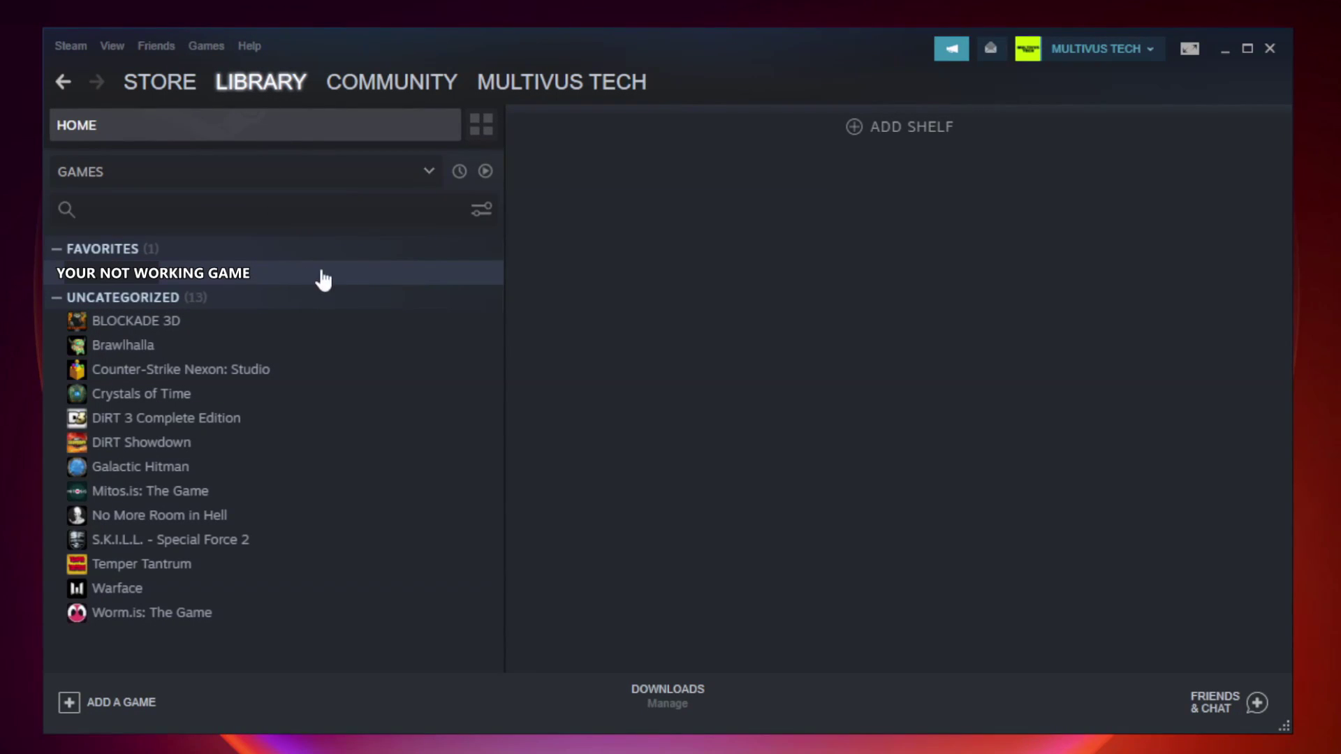
pyautogui.click(289, 273)
pyautogui.rightClick(291, 278)
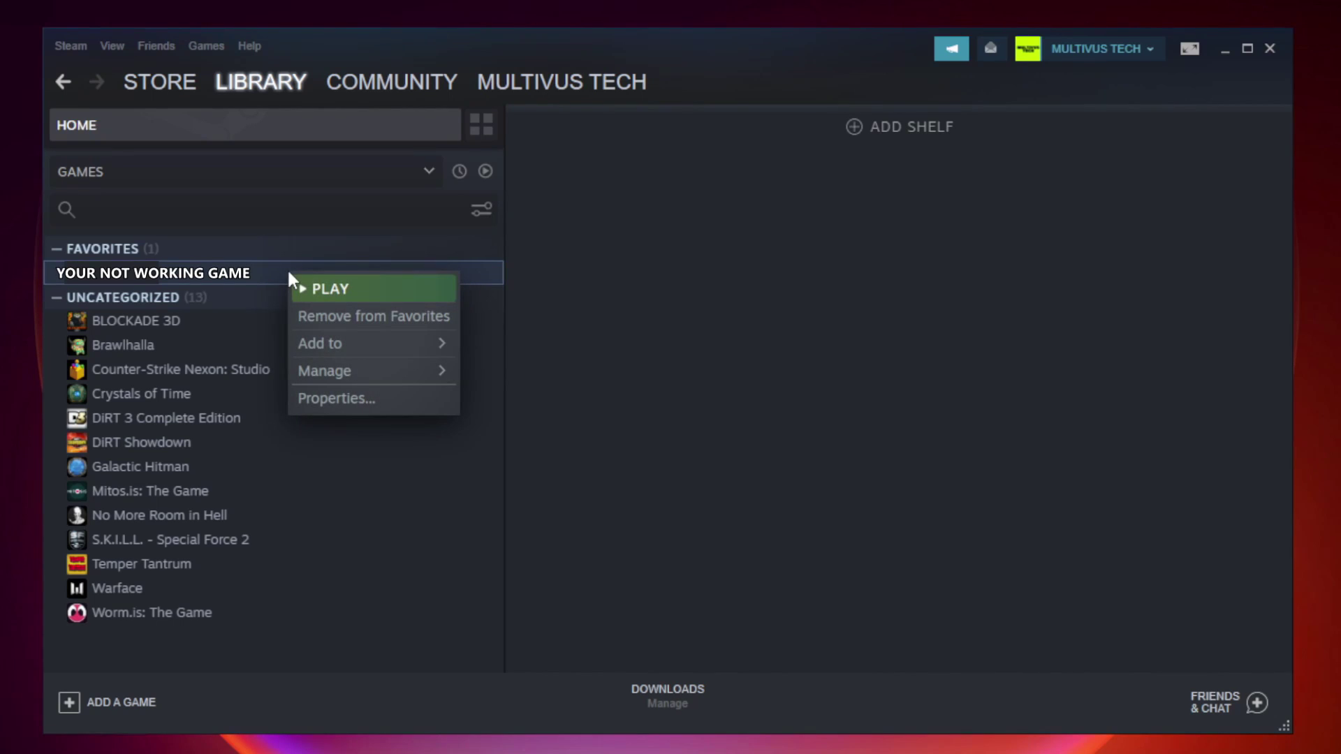
pyautogui.click(370, 399)
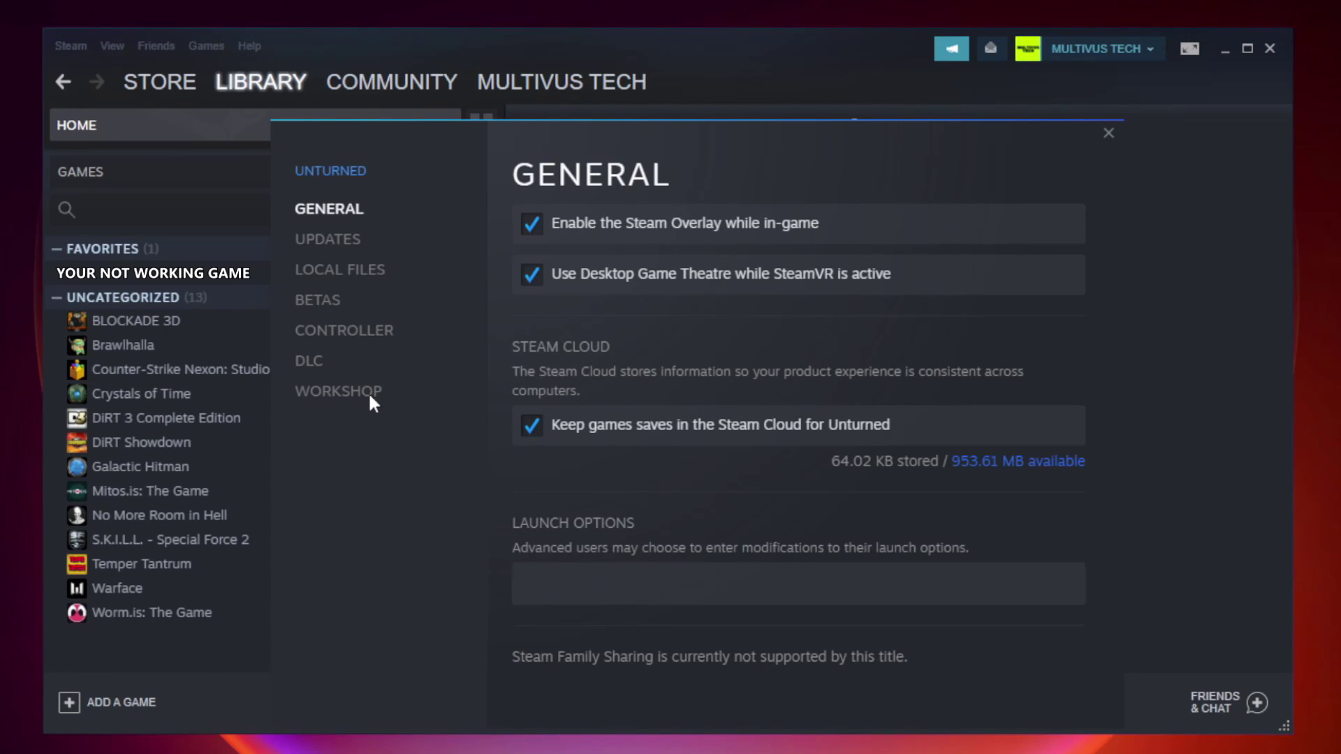
# - Verify Unturned's local game files, with all 9192 files validated
pyautogui.click(356, 276)
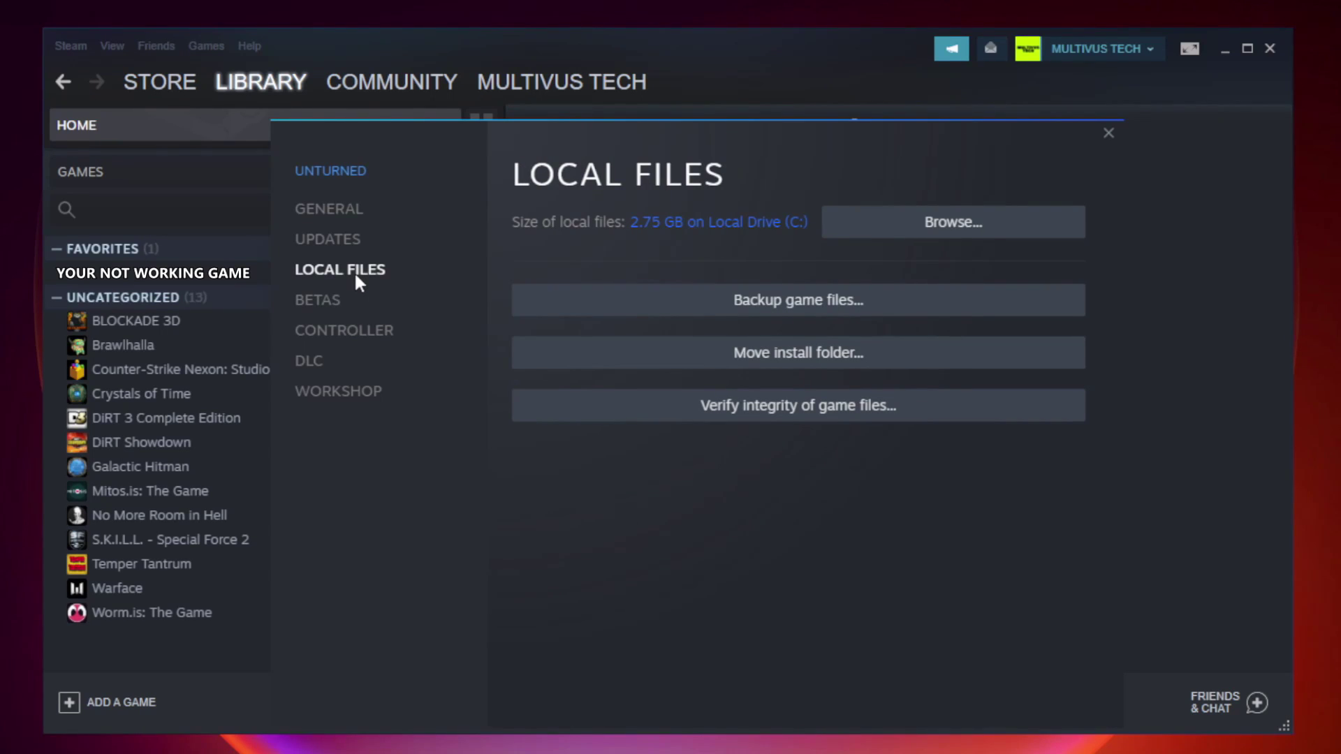
pyautogui.click(810, 413)
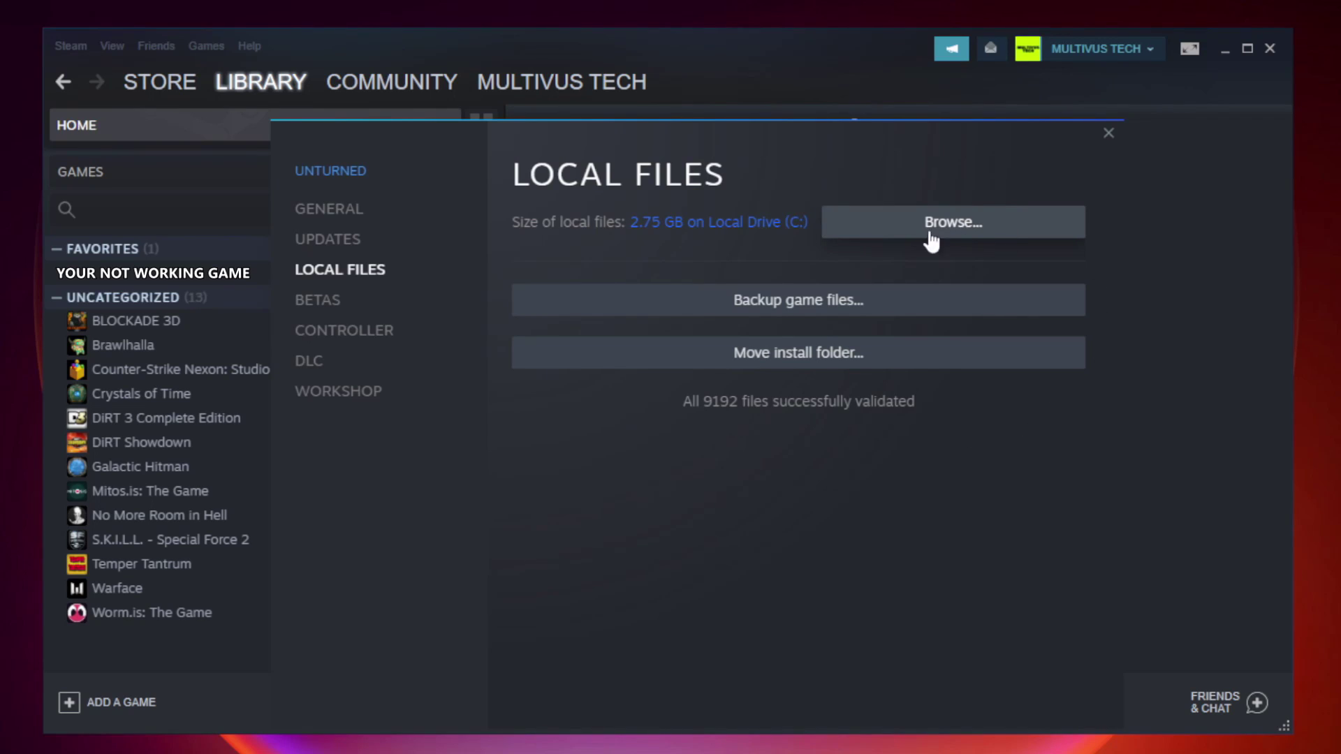
# - Open the game's install folder and show its shortcut's Properties with the Steam.exe target
pyautogui.click(959, 240)
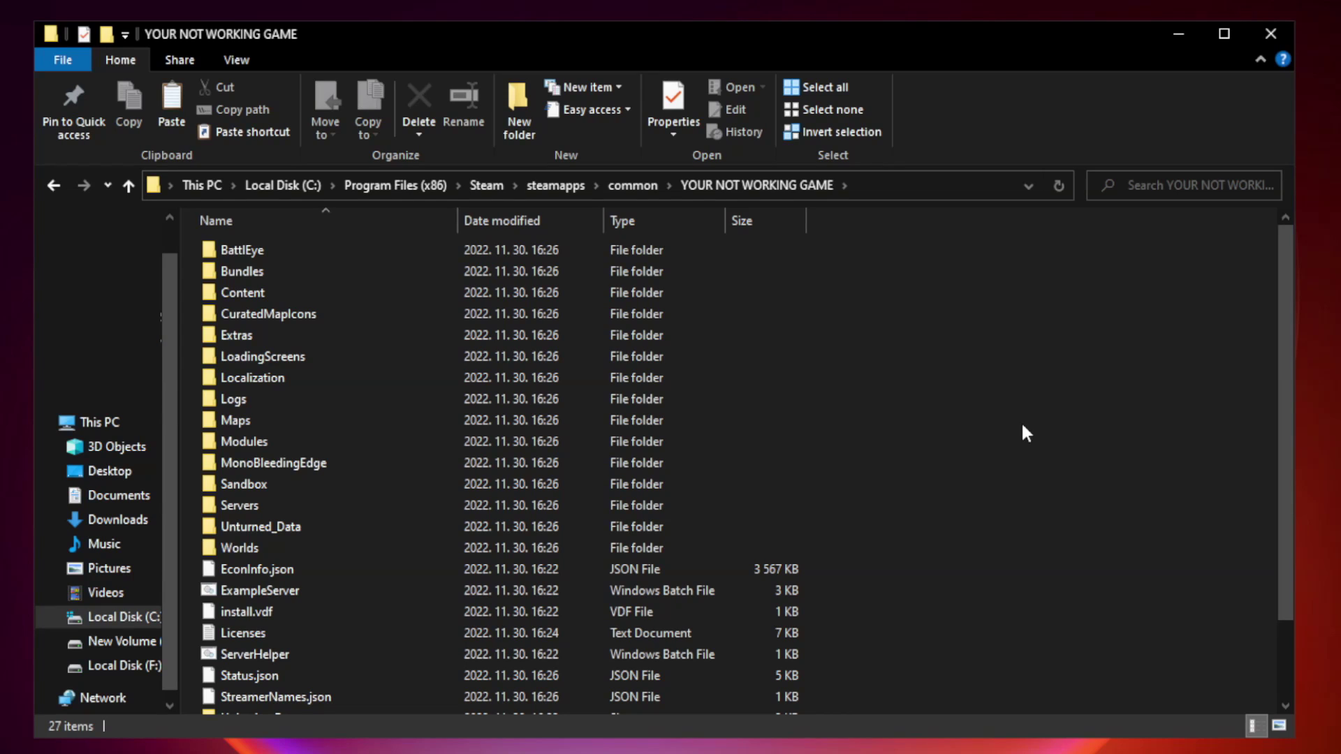
pyautogui.moveTo(1287, 366); pyautogui.dragTo(1289, 489)
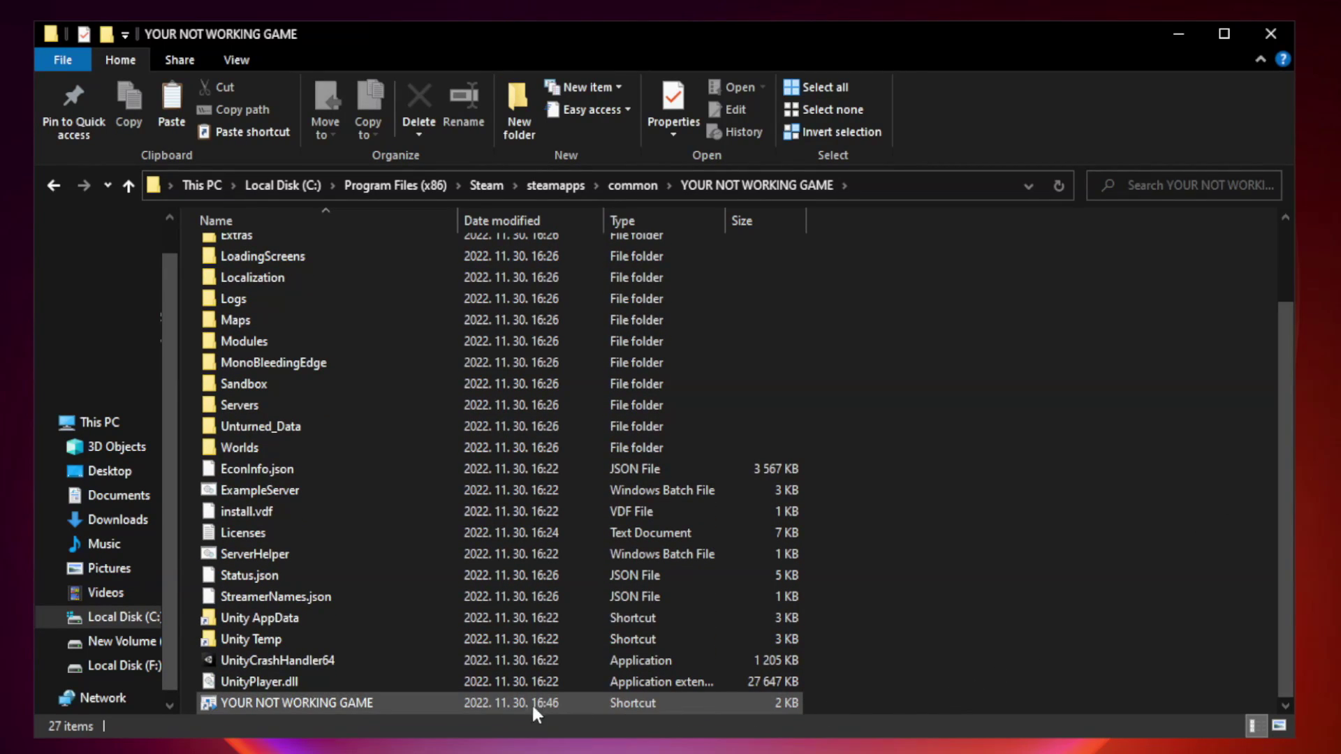
pyautogui.click(464, 703)
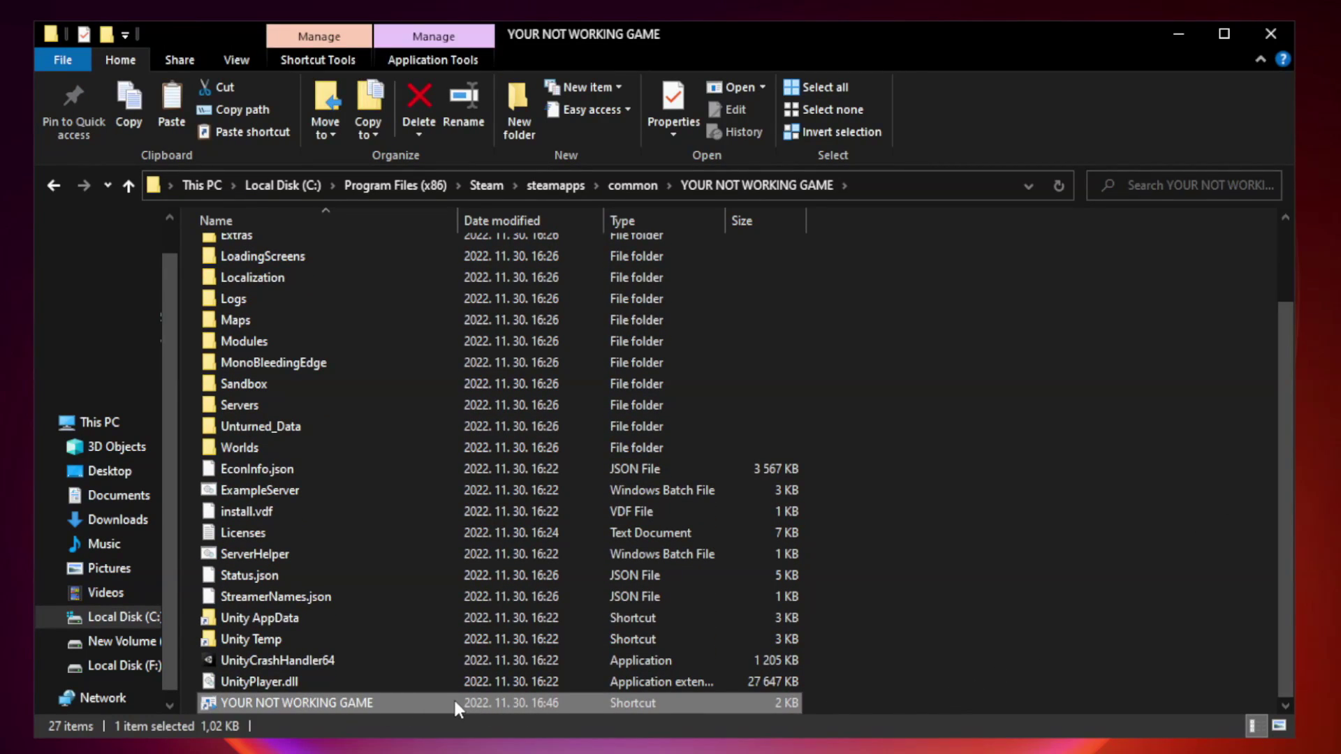
pyautogui.rightClick(454, 703)
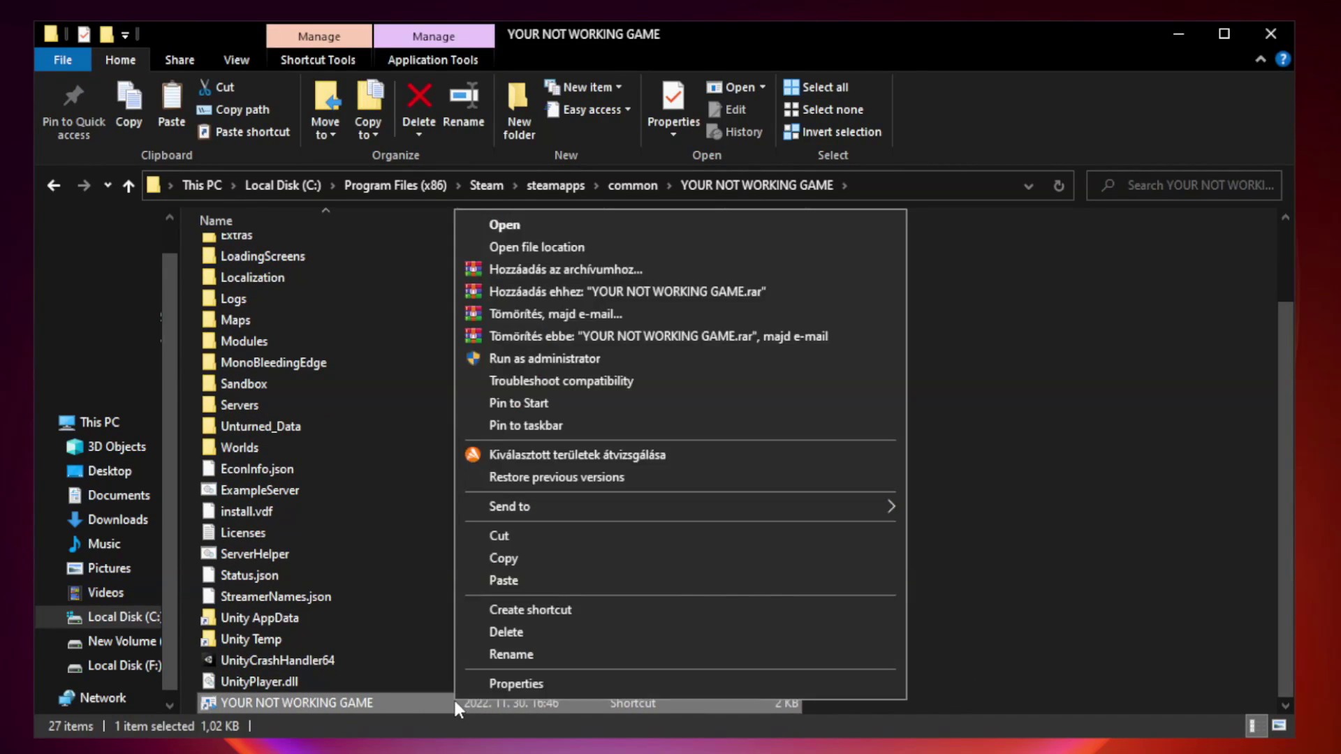
pyautogui.click(676, 688)
pyautogui.moveTo(667, 368); pyautogui.dragTo(666, 151)
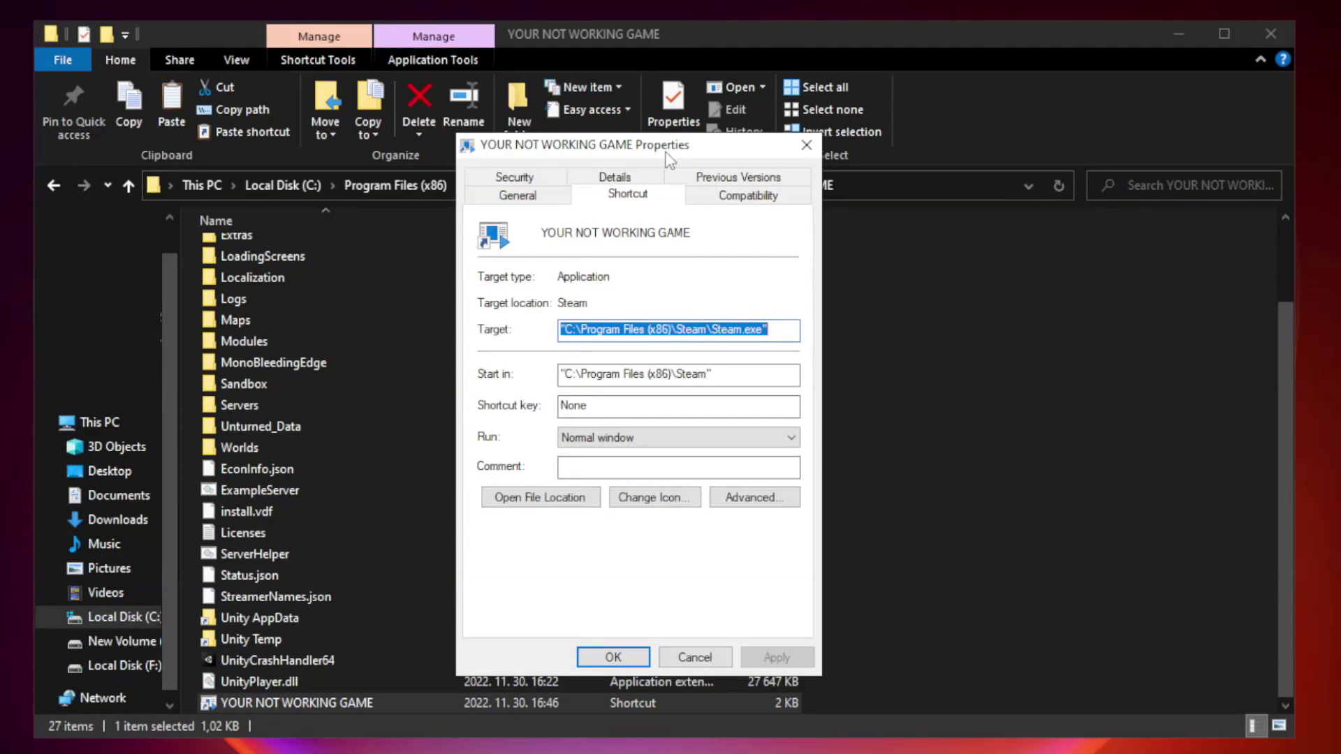
# - Apply Windows 8 compatibility, run-as-administrator and disabled fullscreen optimizations to the game shortcut
pyautogui.click(742, 199)
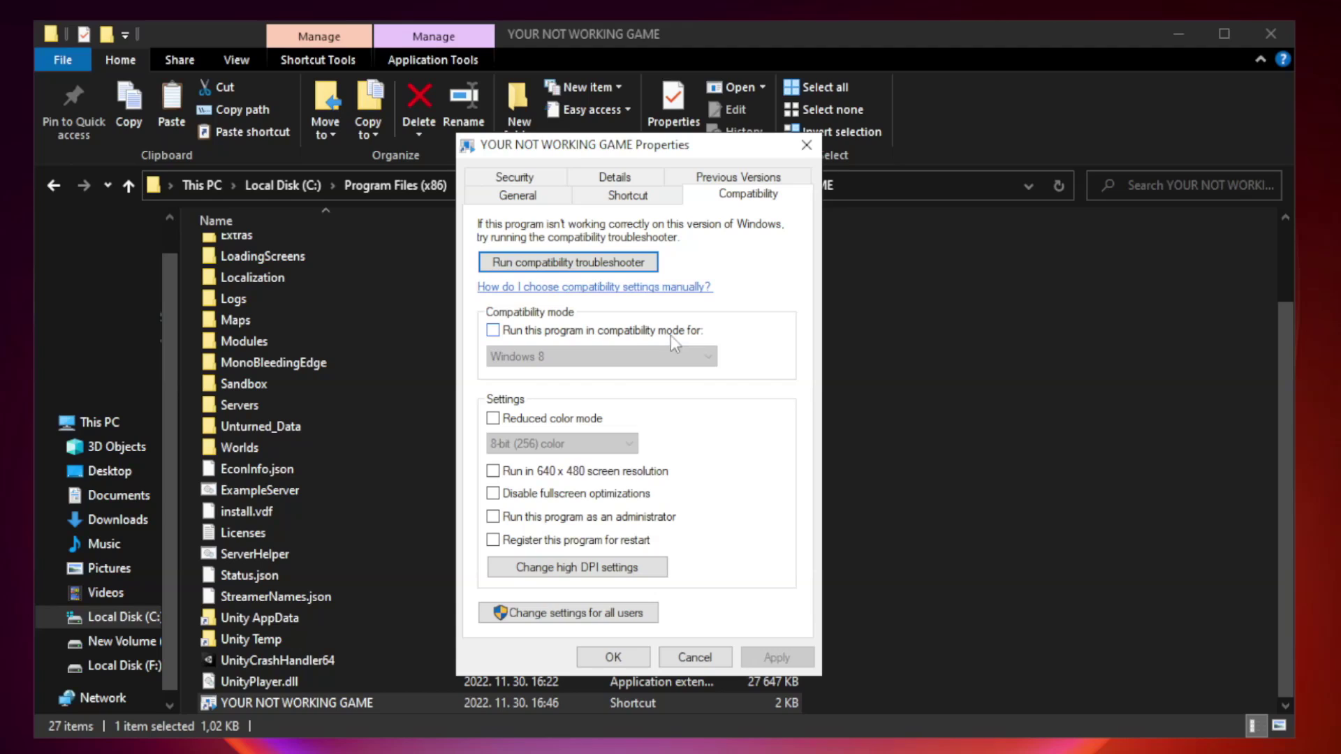
pyautogui.click(531, 329)
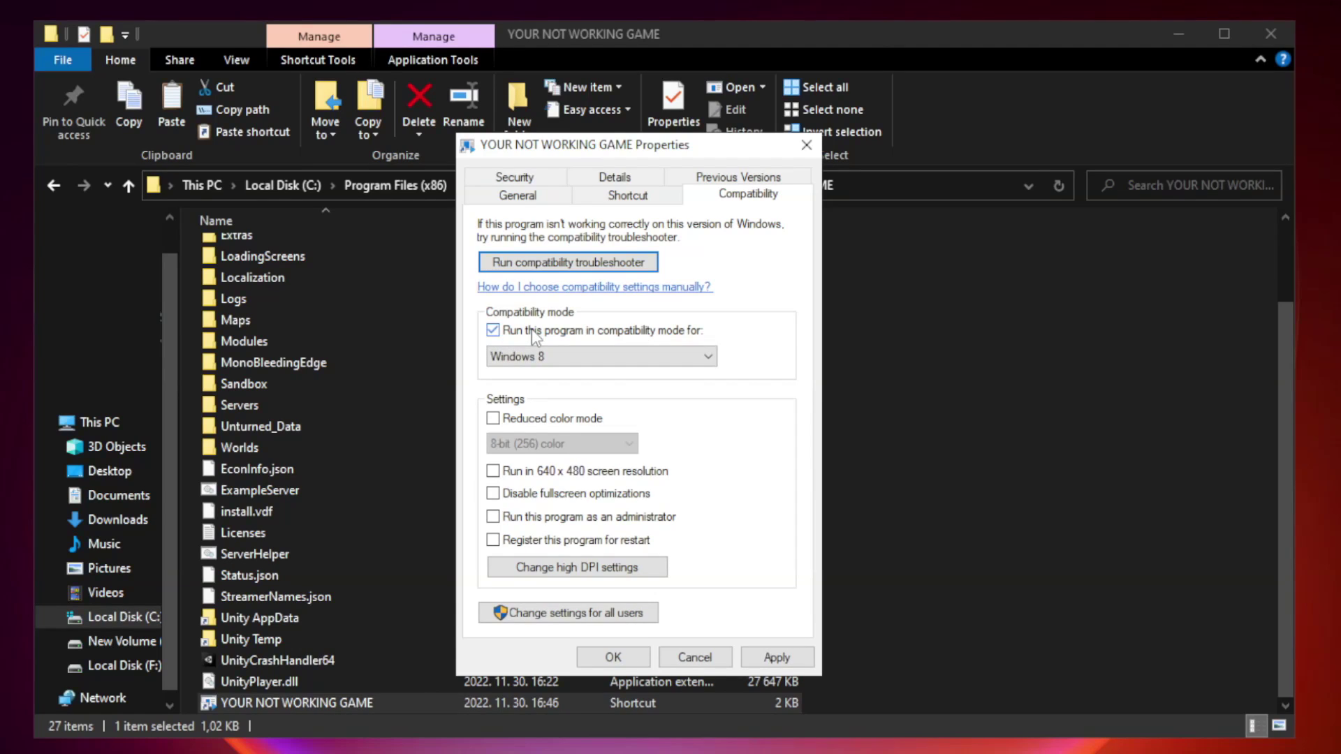
pyautogui.click(590, 356)
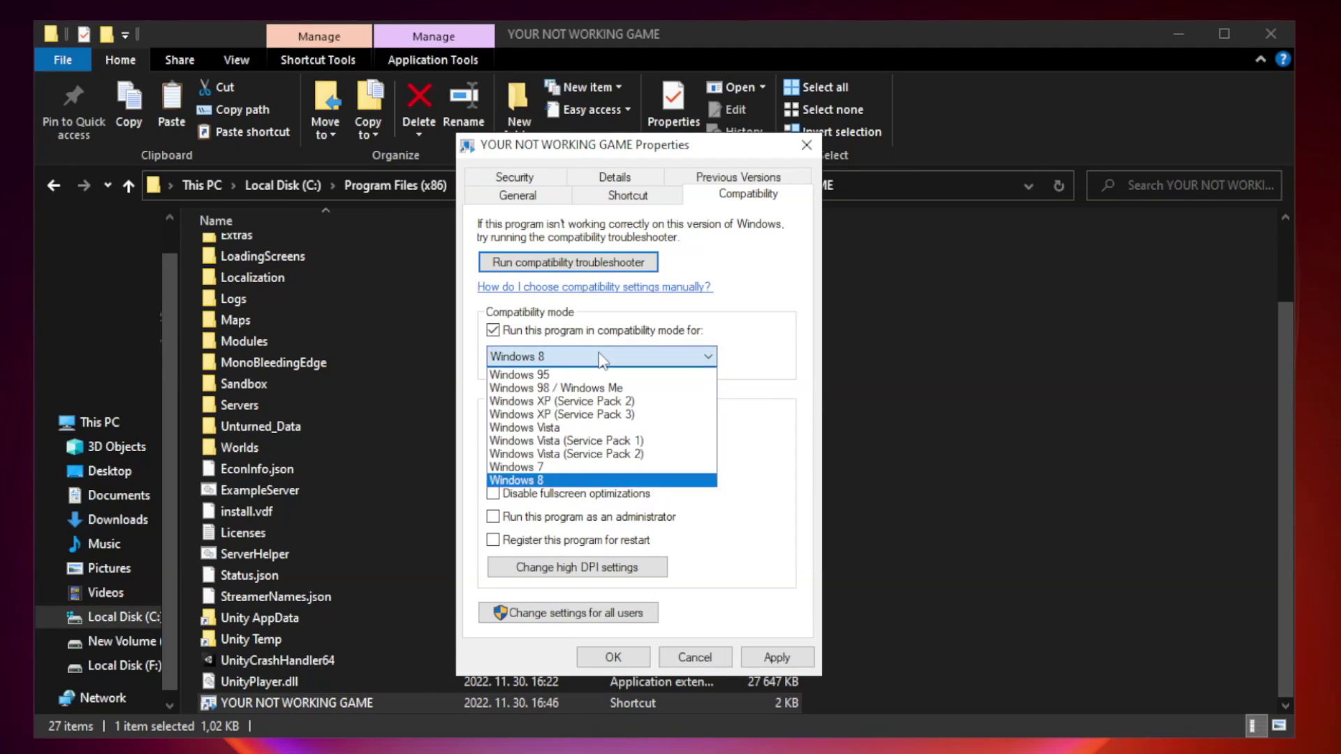
pyautogui.click(567, 482)
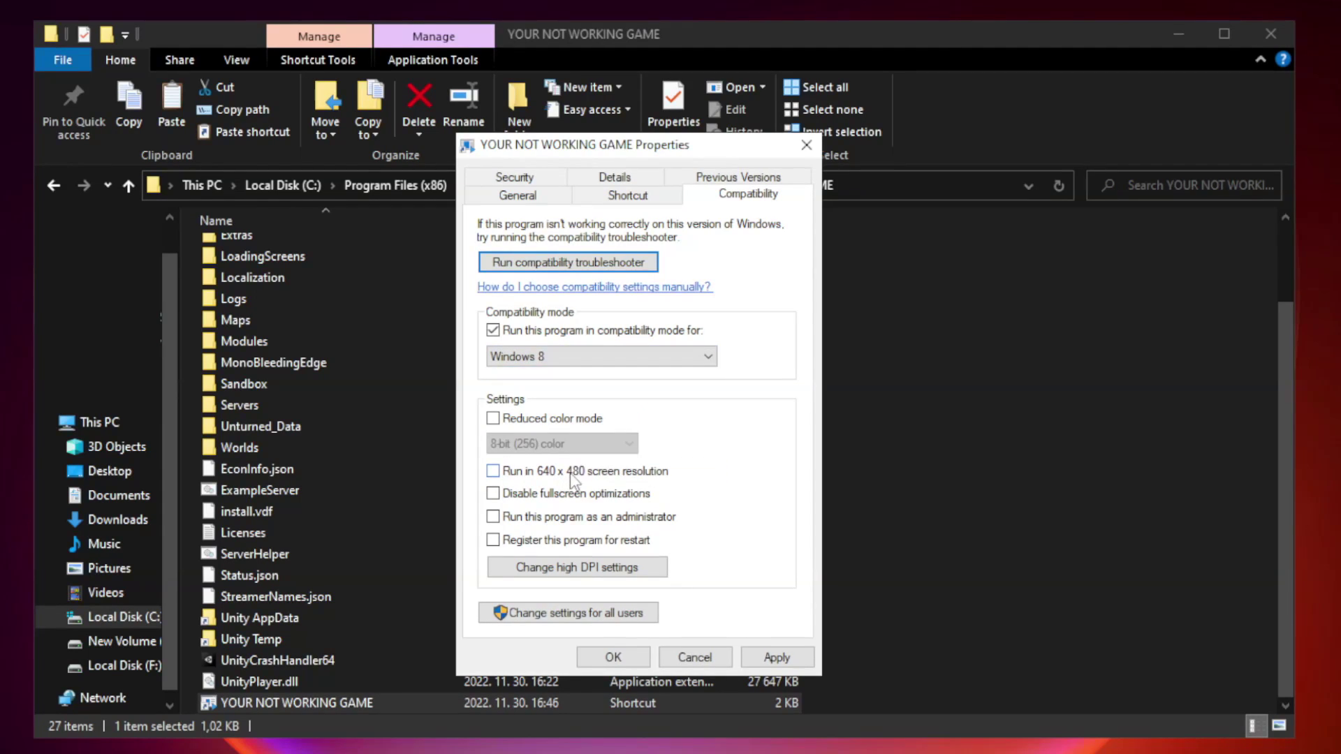
pyautogui.click(524, 495)
pyautogui.click(526, 524)
pyautogui.click(773, 662)
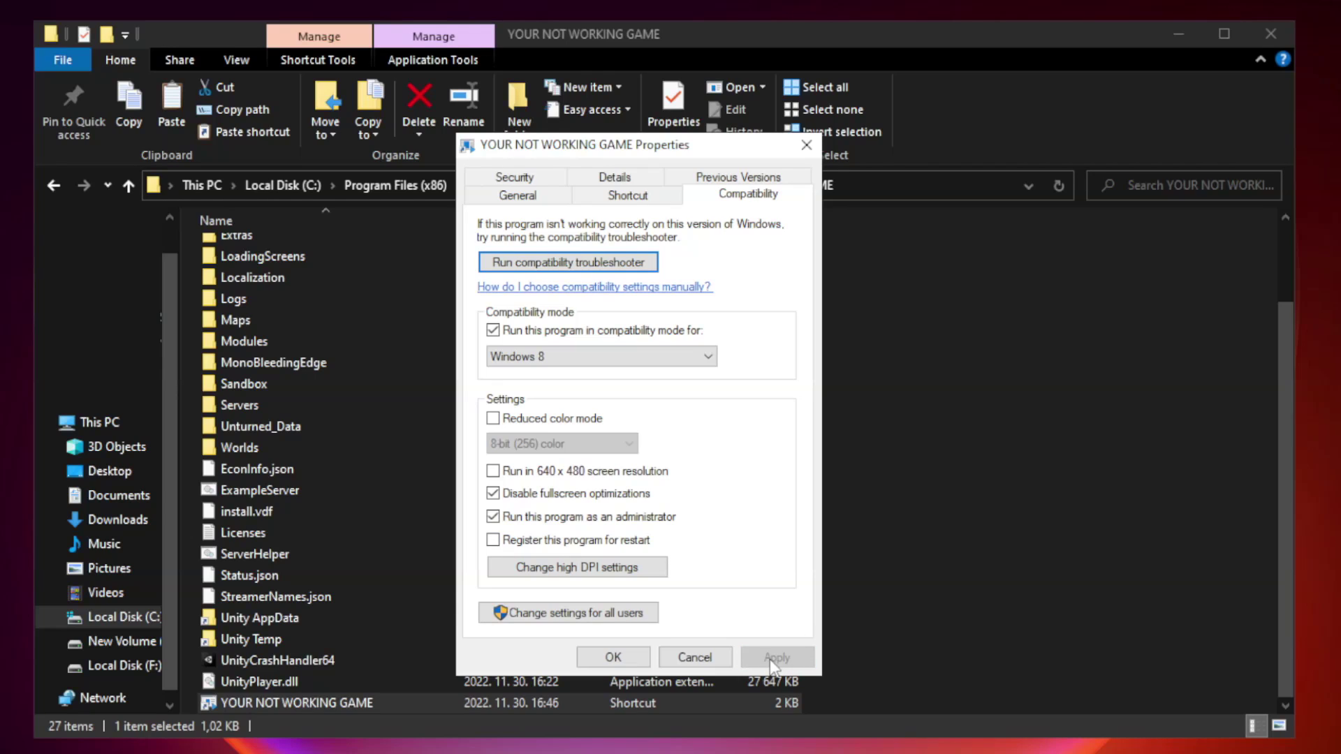
pyautogui.click(612, 658)
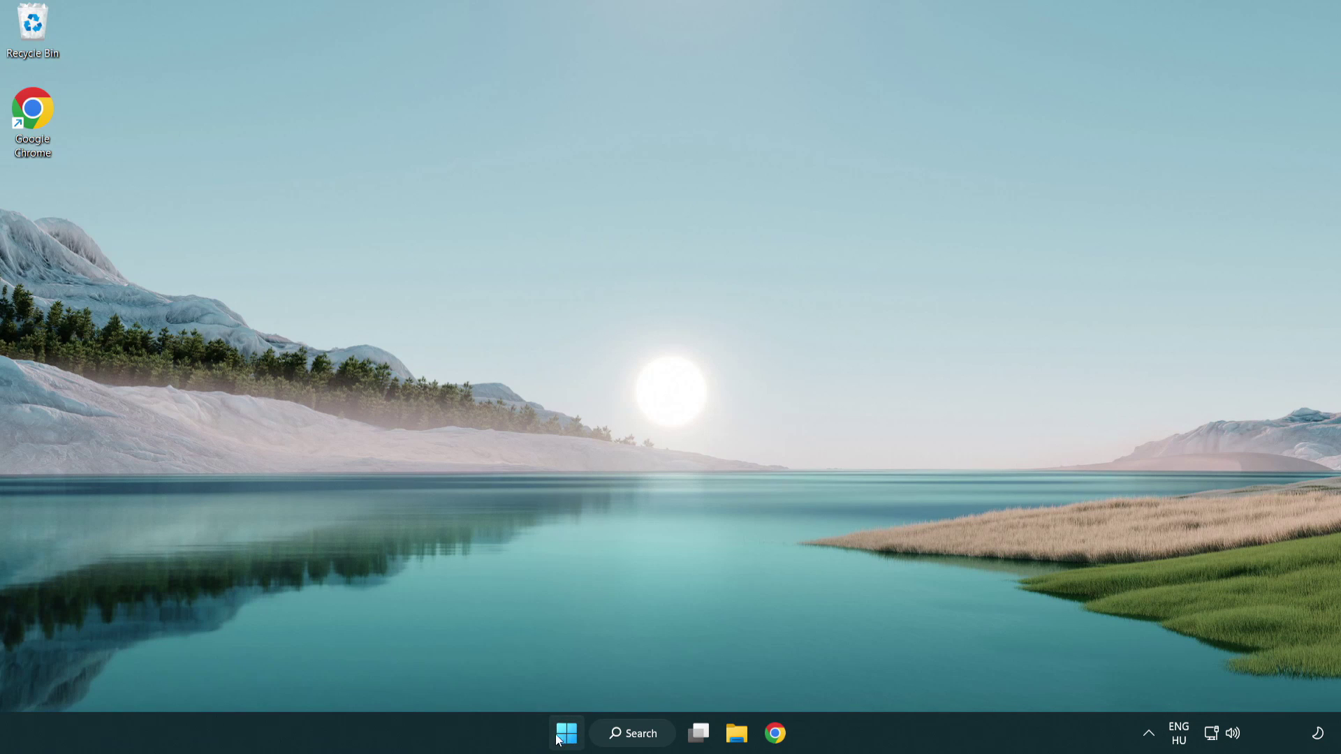
# - Right-click Start to show the Win+X quick-link menu
pyautogui.rightClick(567, 737)
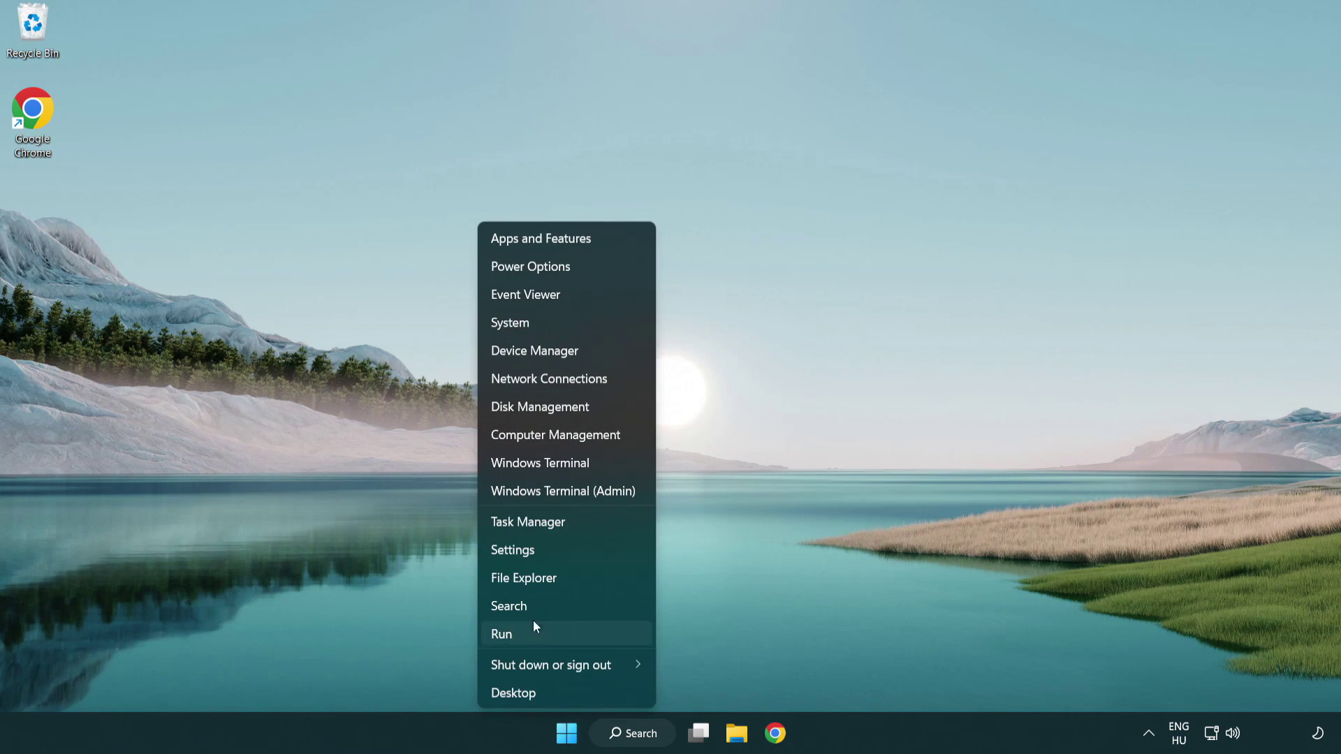
# - Disable Terminal, Phone Link, Cortana and Windows Security notifications at startup, then close Task Manager
pyautogui.click(592, 525)
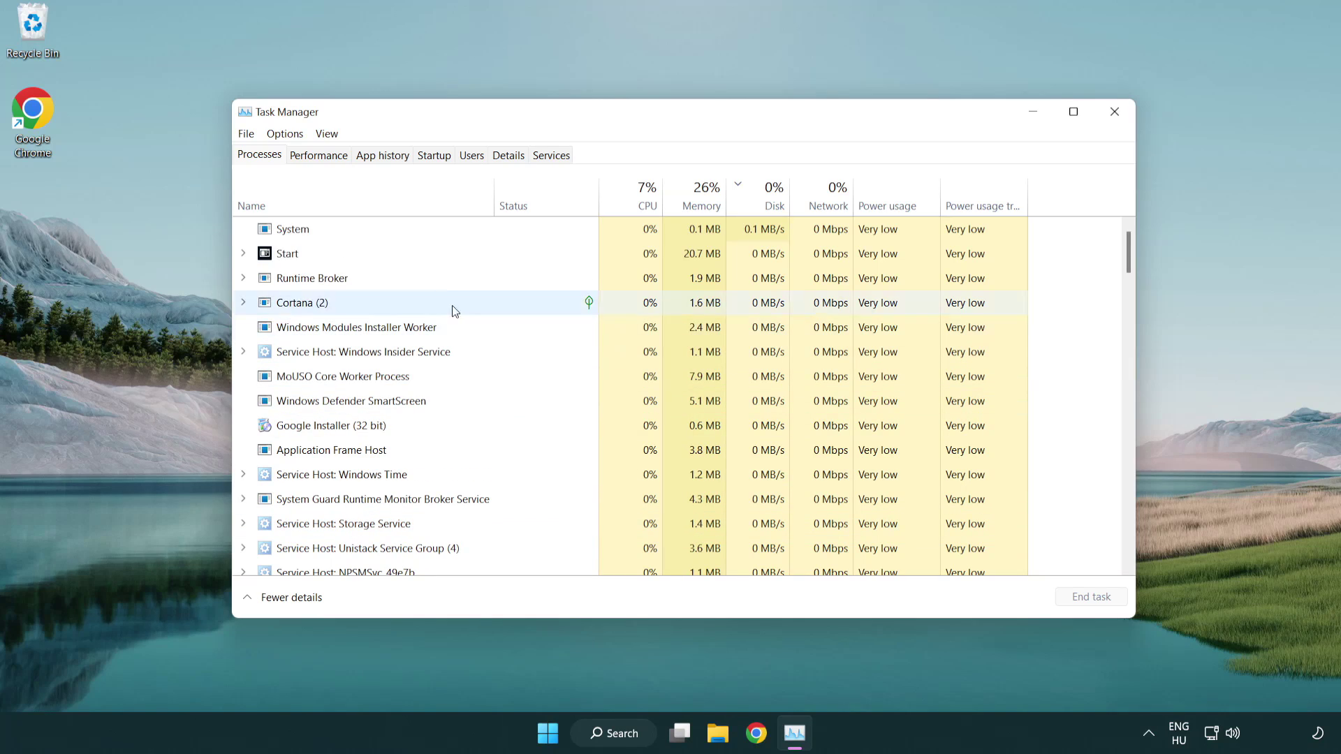
pyautogui.click(438, 160)
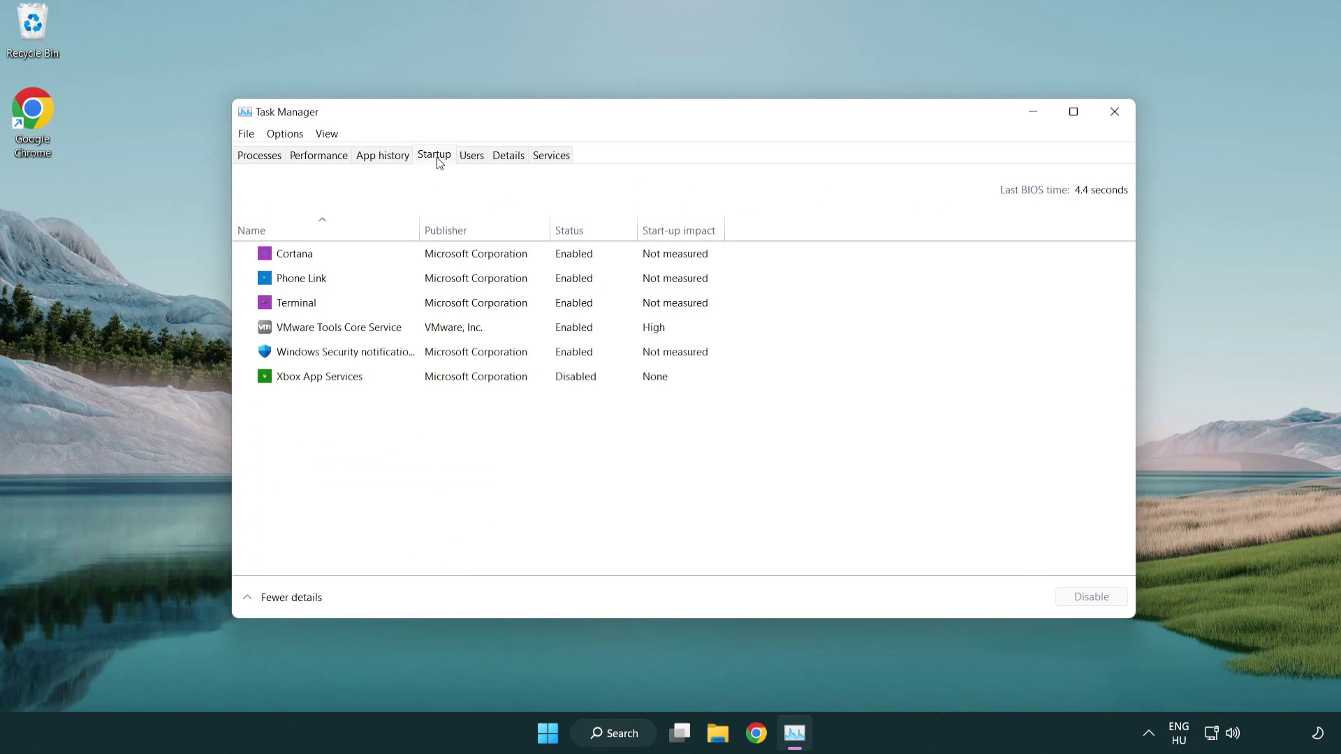
pyautogui.click(439, 305)
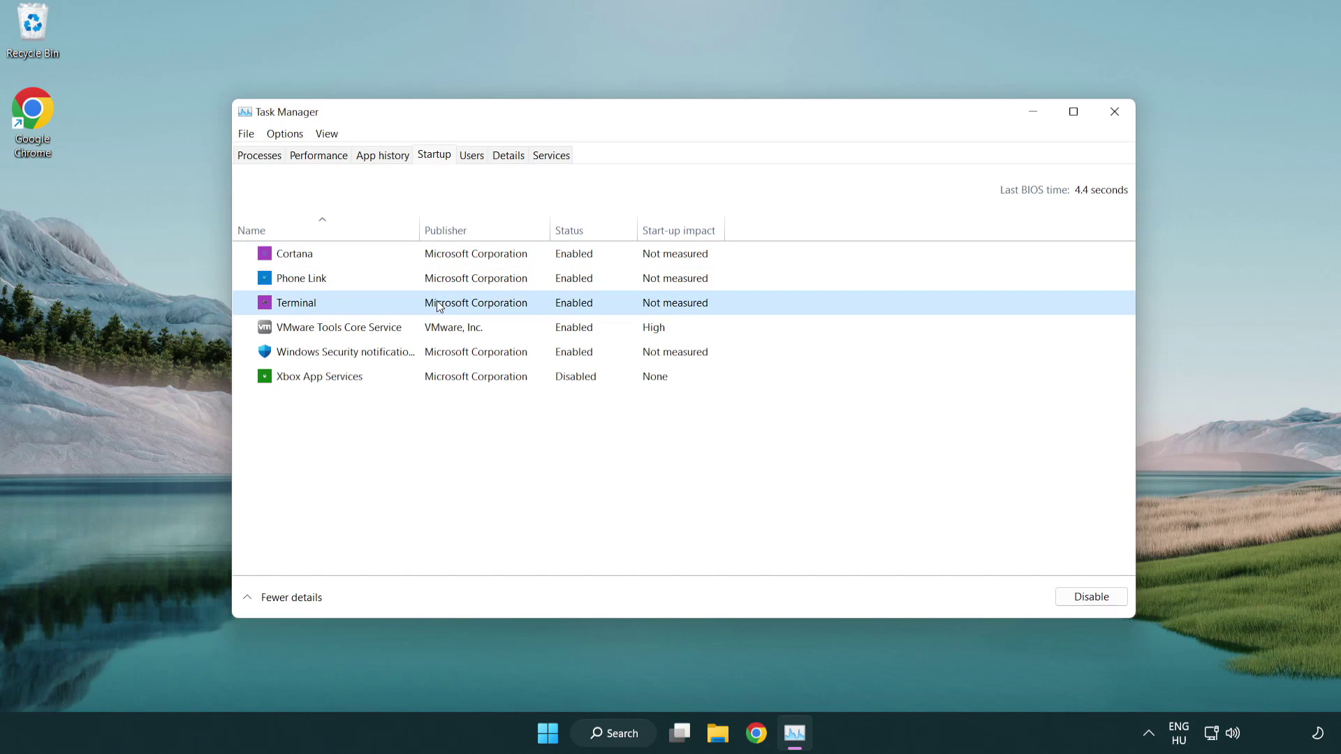
pyautogui.click(1062, 596)
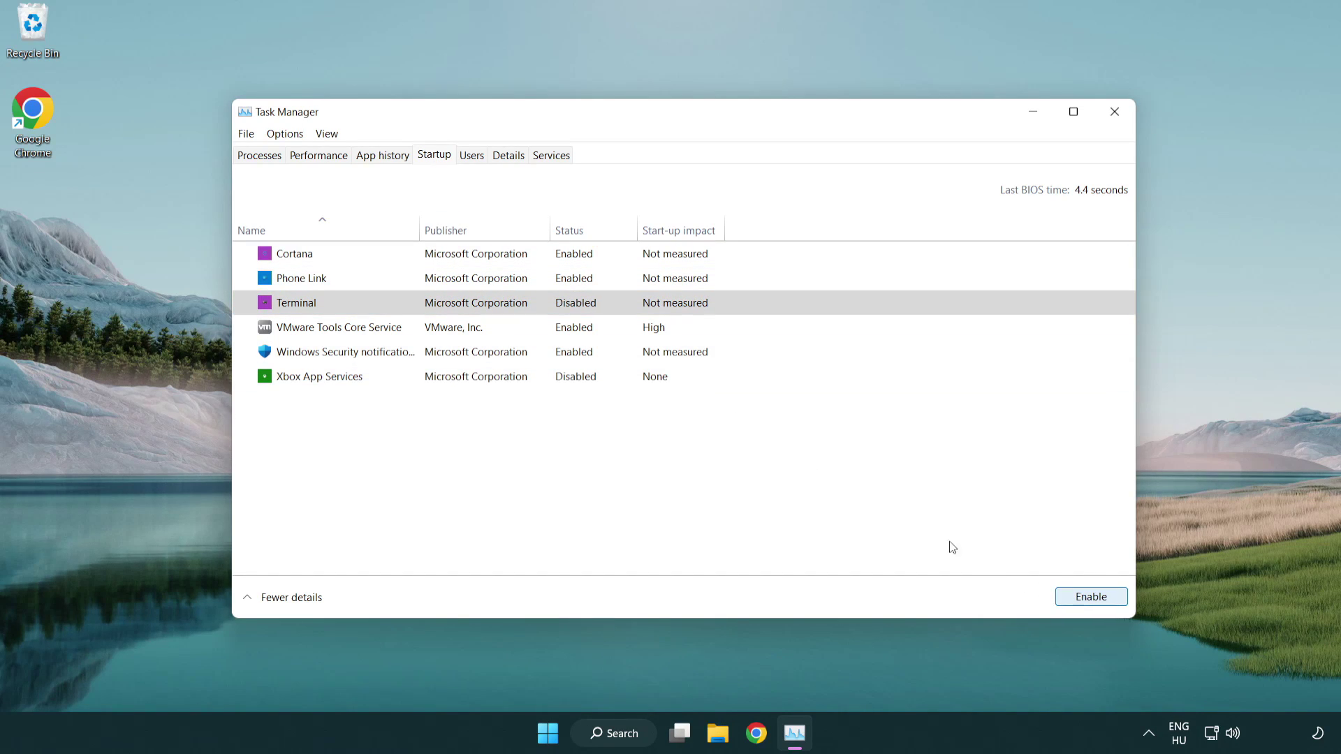
pyautogui.click(558, 283)
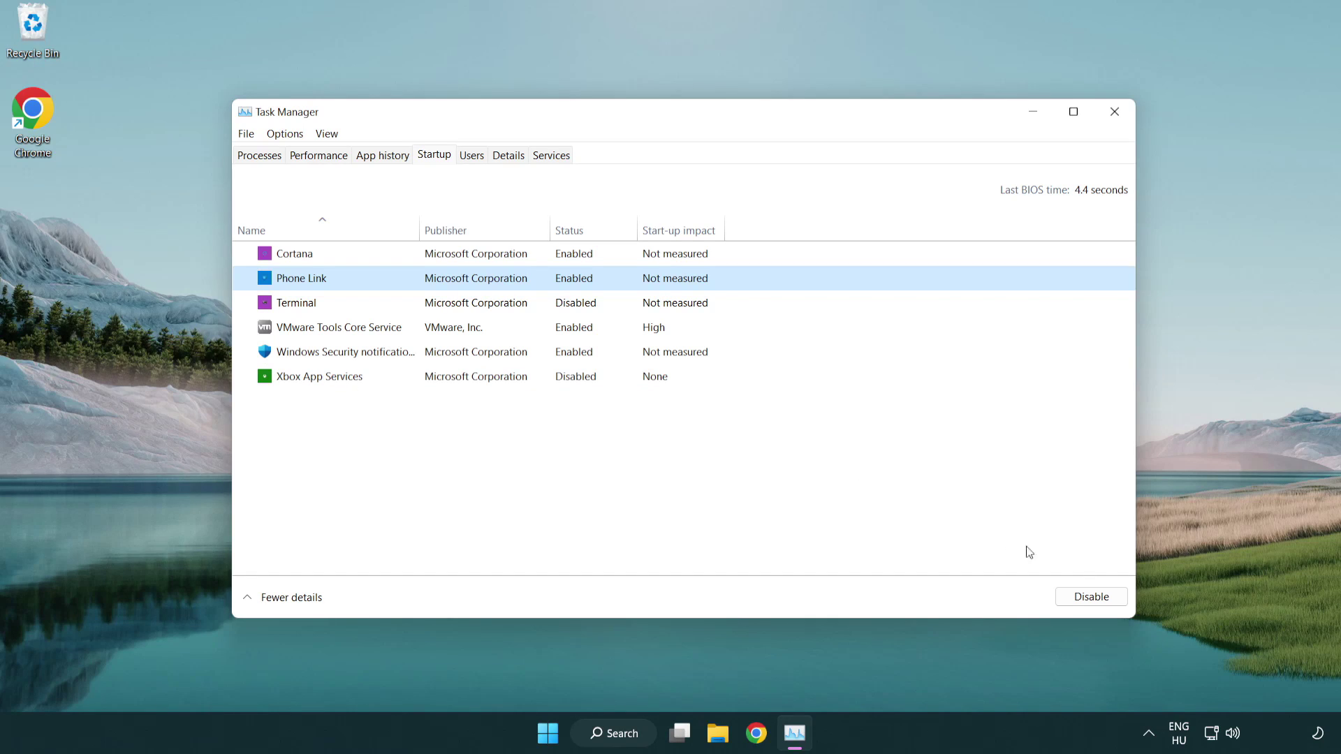
pyautogui.click(1089, 598)
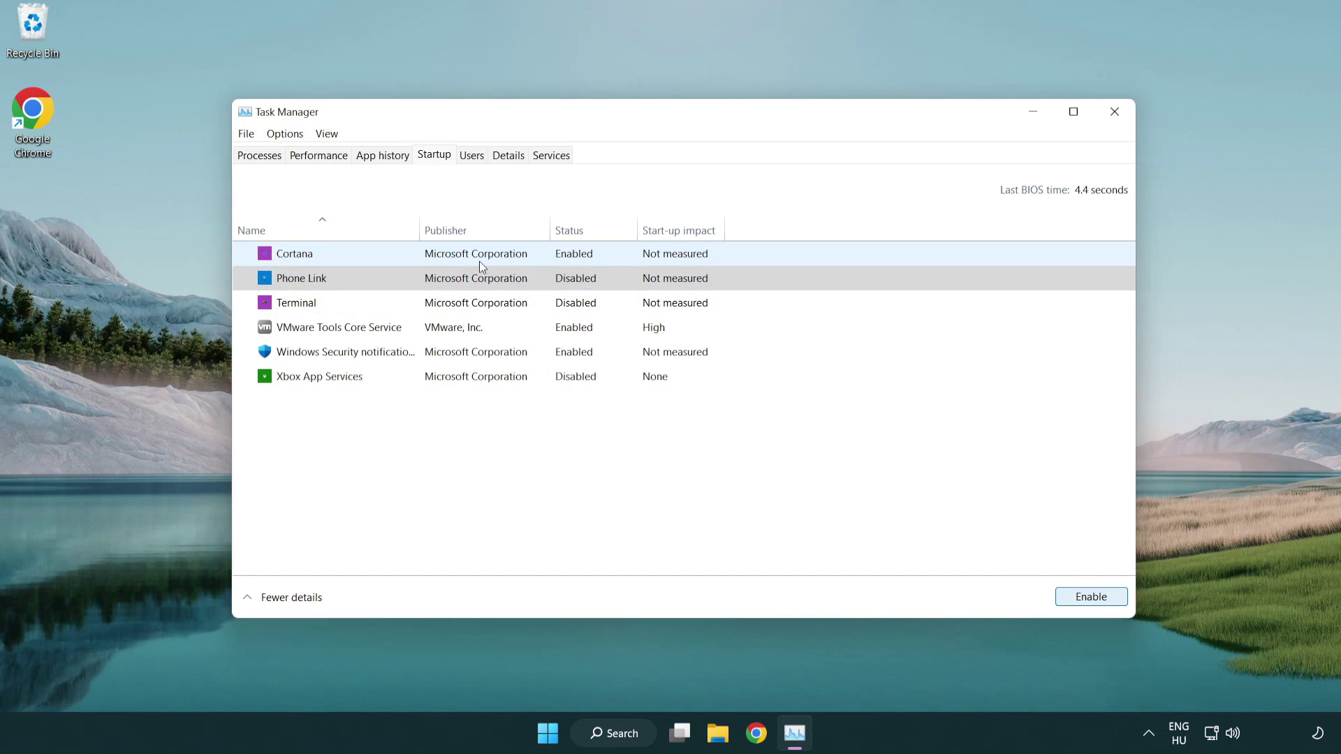
pyautogui.click(480, 261)
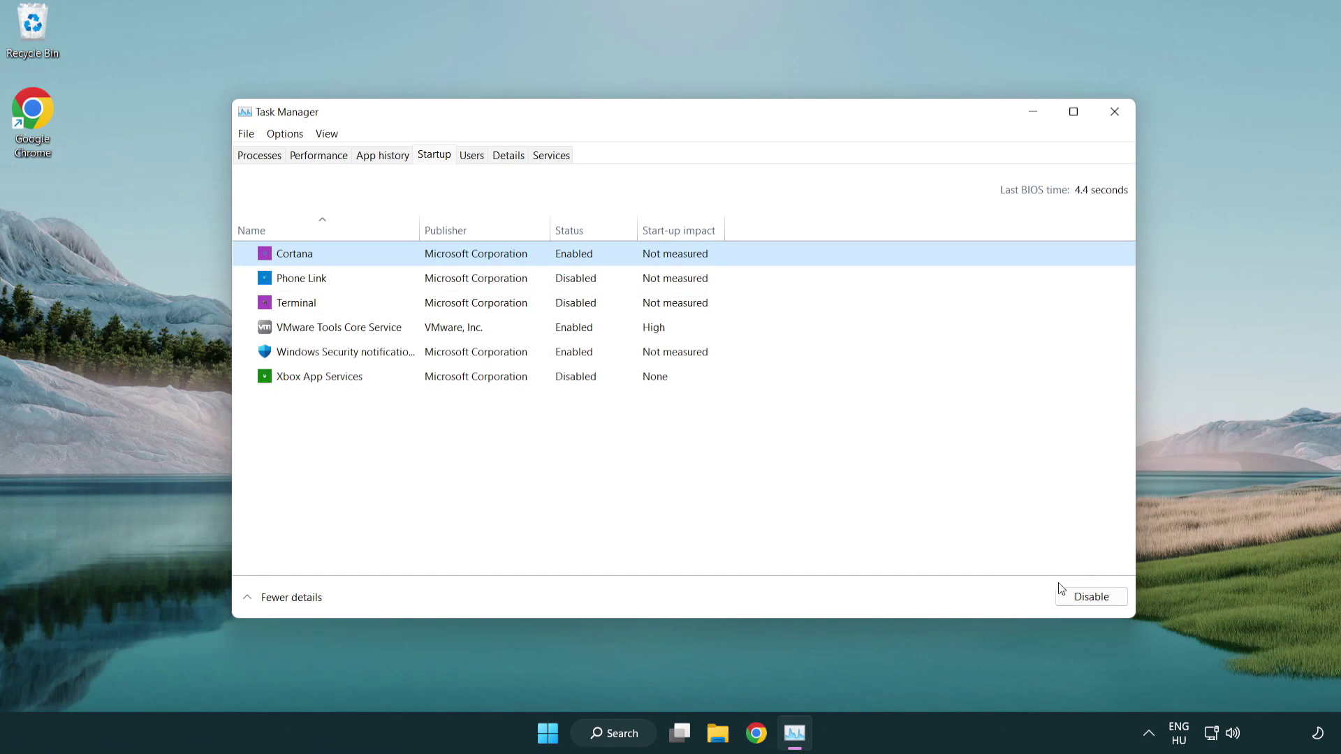
pyautogui.click(1083, 598)
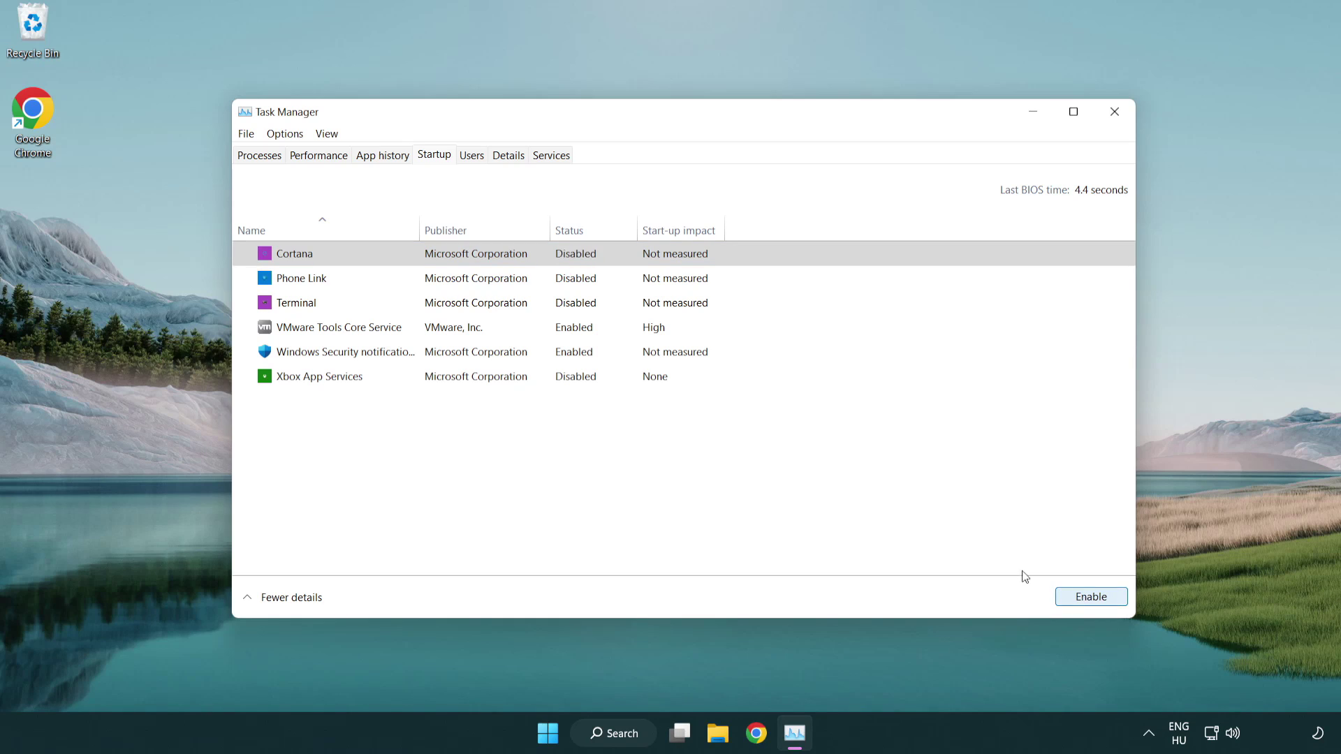
pyautogui.click(635, 356)
pyautogui.click(1058, 593)
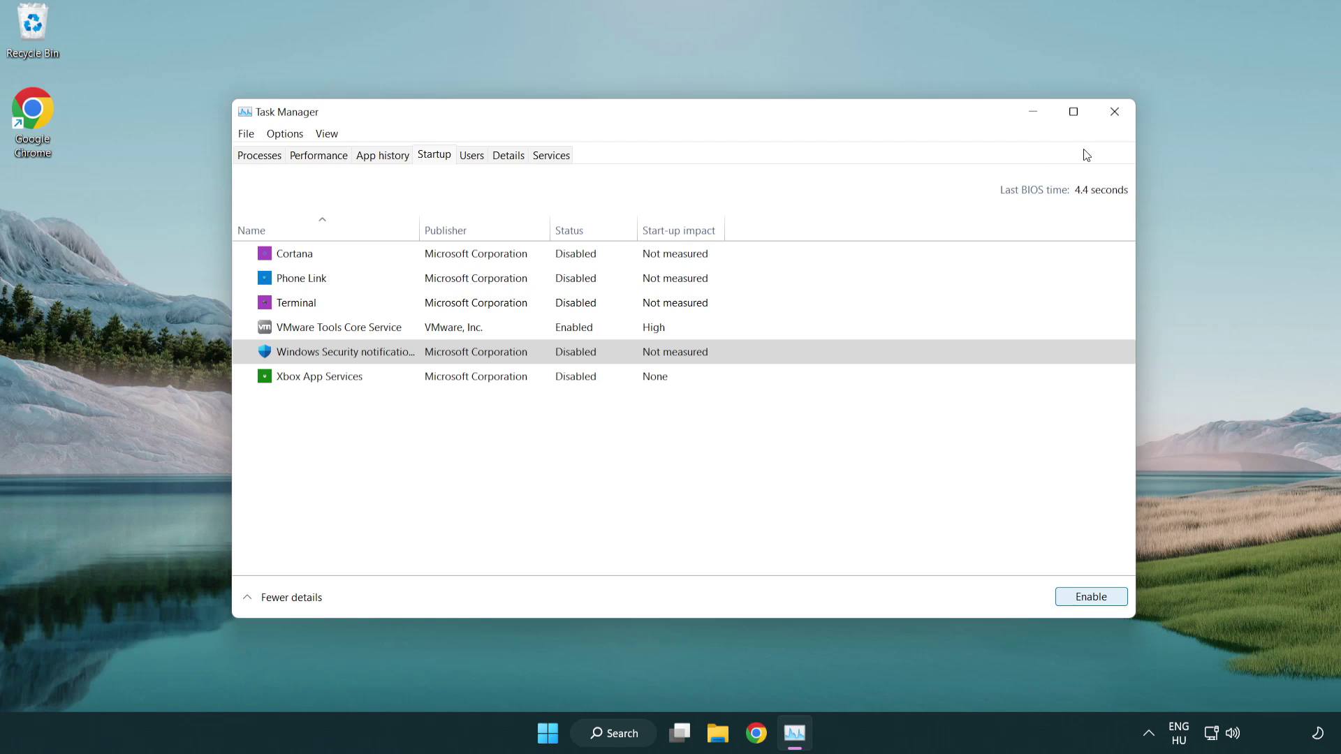
pyautogui.click(1116, 114)
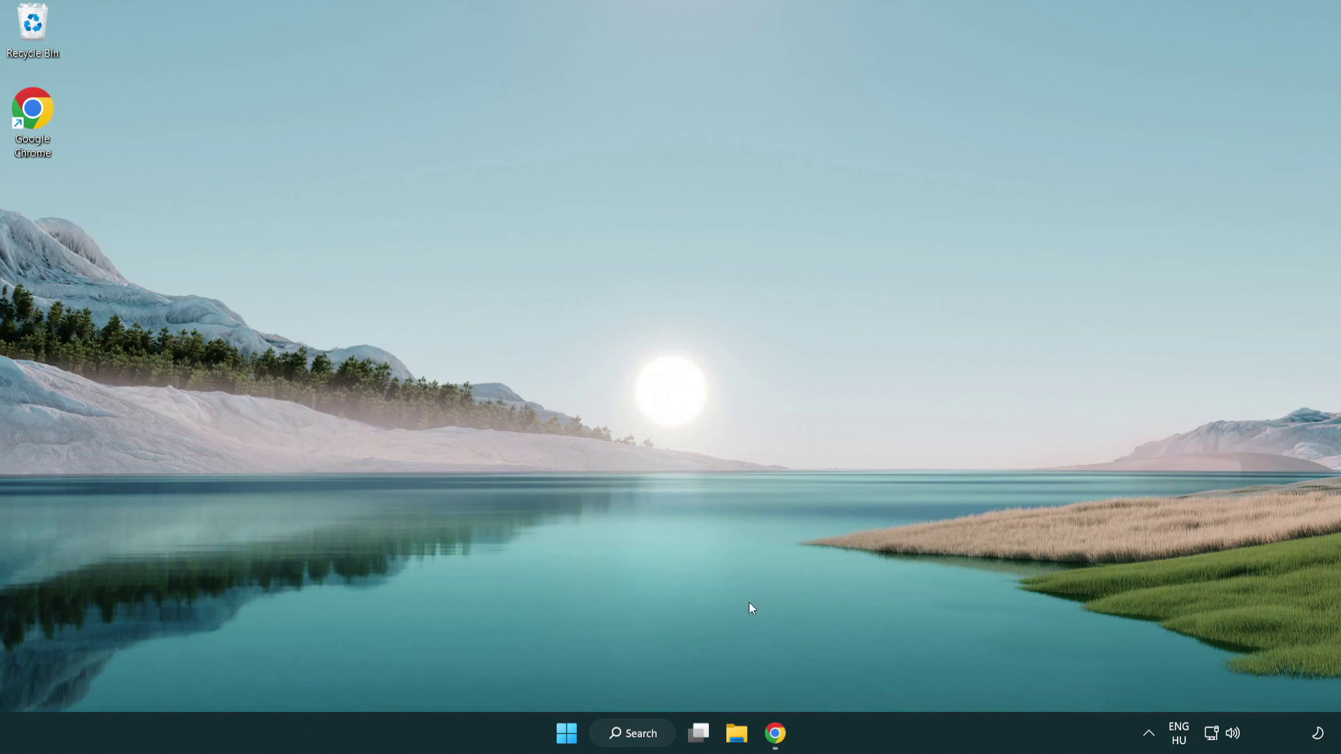
# - Return to Chrome's DirectX page and download the web installer dxwebsetup.exe
pyautogui.click(775, 734)
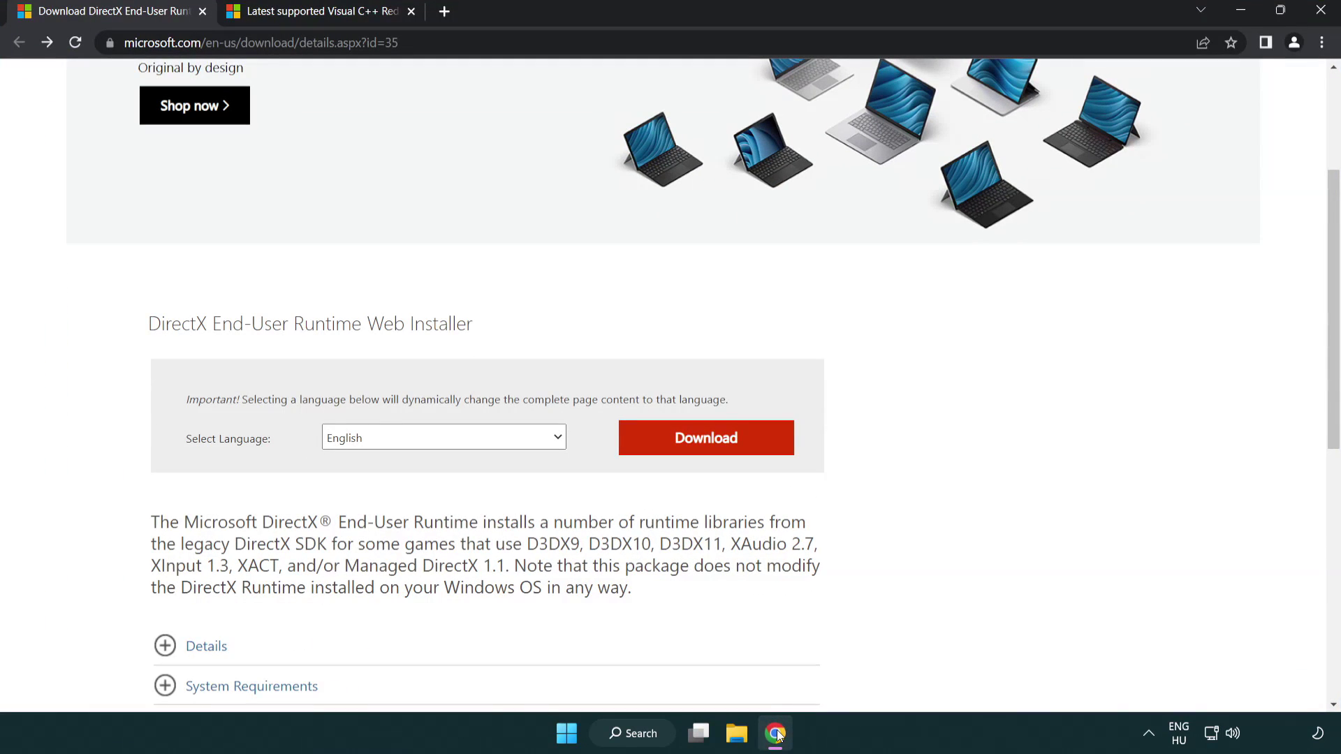
pyautogui.scroll(4, 530, 545)
pyautogui.click(126, 41)
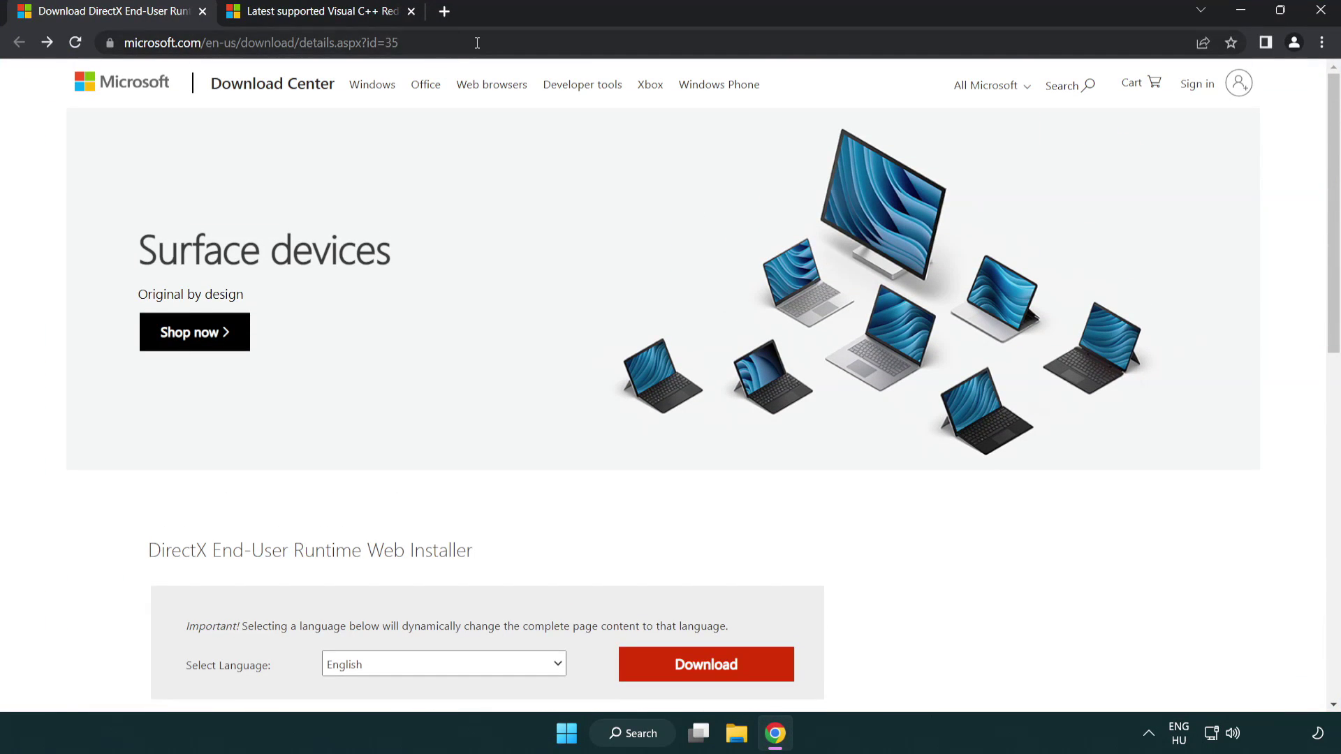
pyautogui.click(1282, 304)
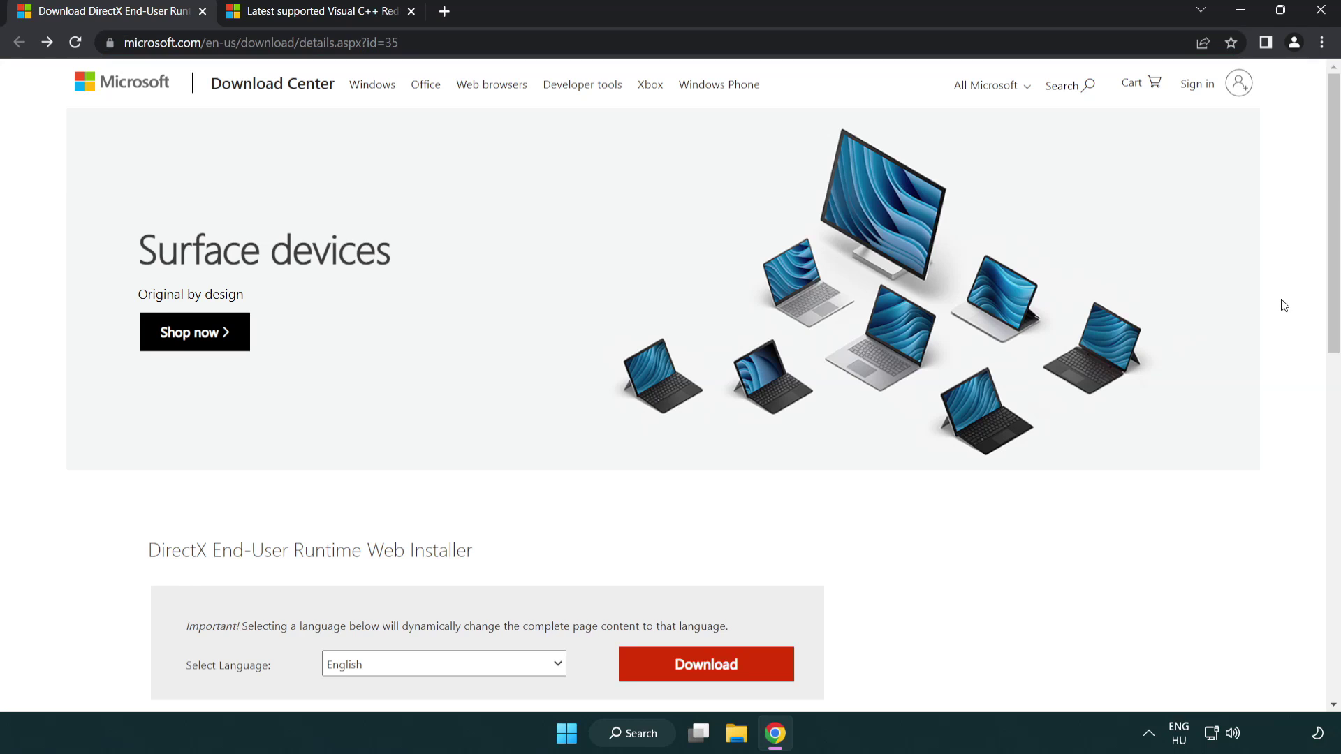
pyautogui.moveTo(1332, 305); pyautogui.dragTo(1331, 389)
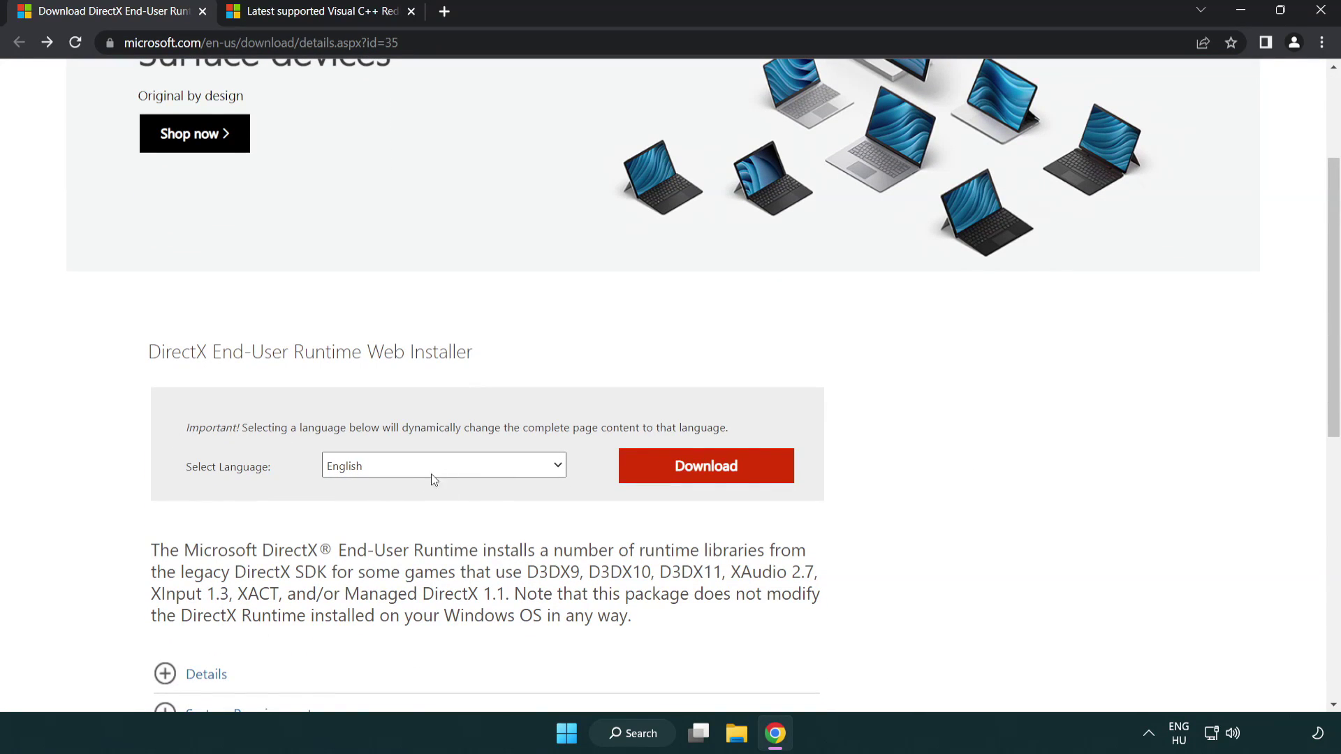
pyautogui.click(712, 479)
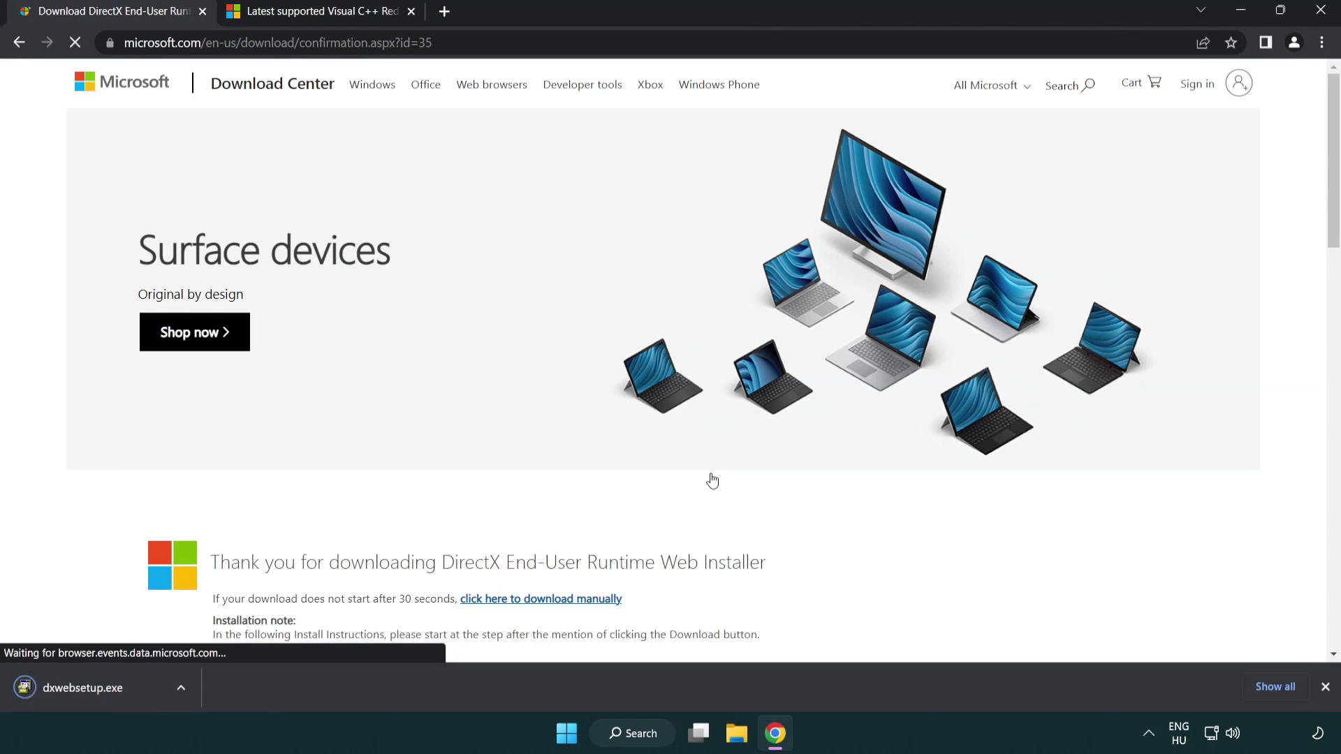
# - Run dxwebsetup.exe, accept the license, decline the Bing Bar and finish DirectX Setup
pyautogui.click(87, 690)
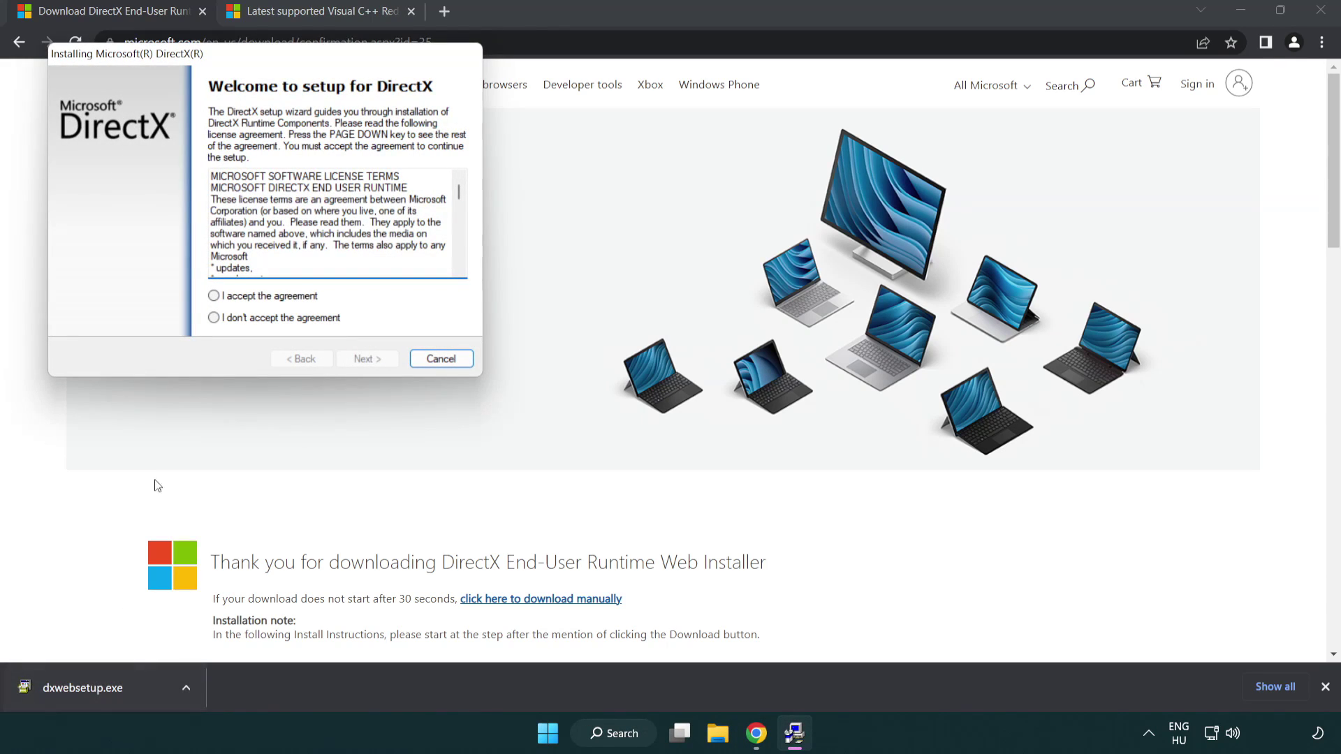
pyautogui.moveTo(204, 63); pyautogui.dragTo(591, 211)
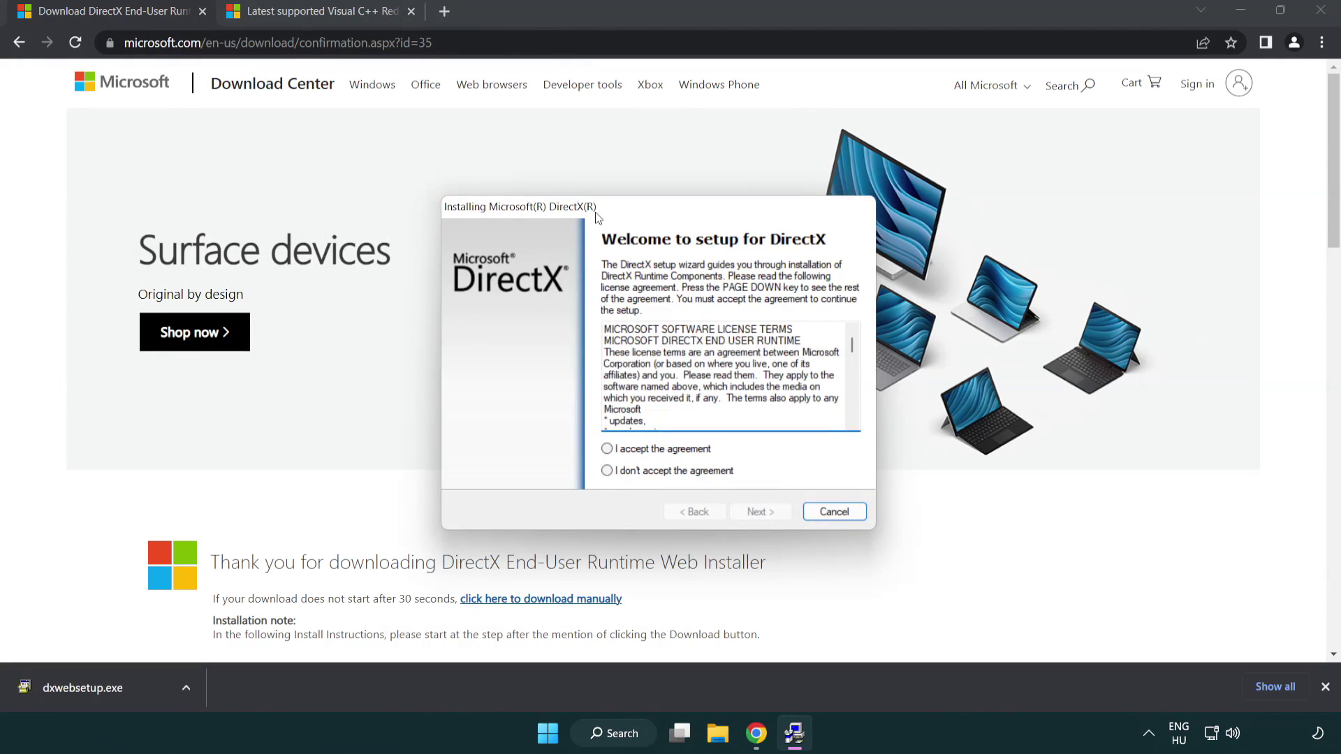
pyautogui.moveTo(845, 341); pyautogui.dragTo(842, 413)
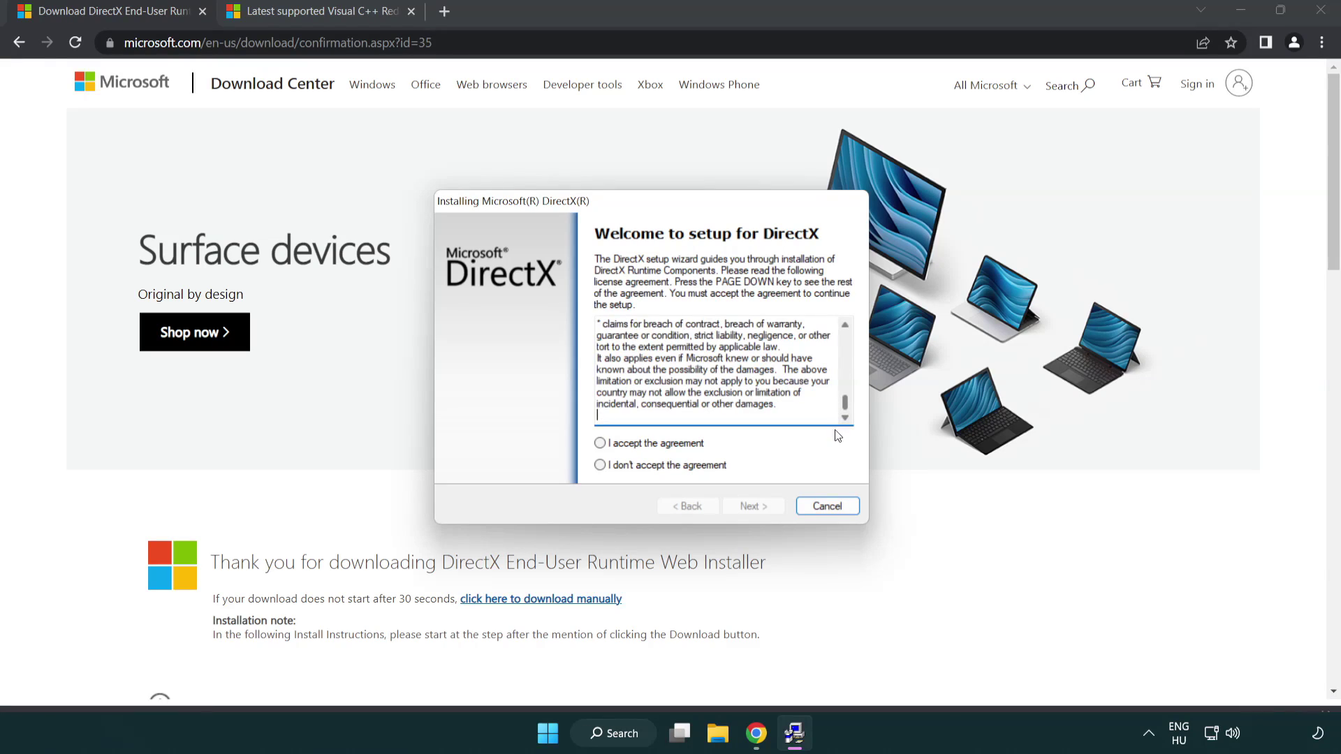
pyautogui.click(600, 444)
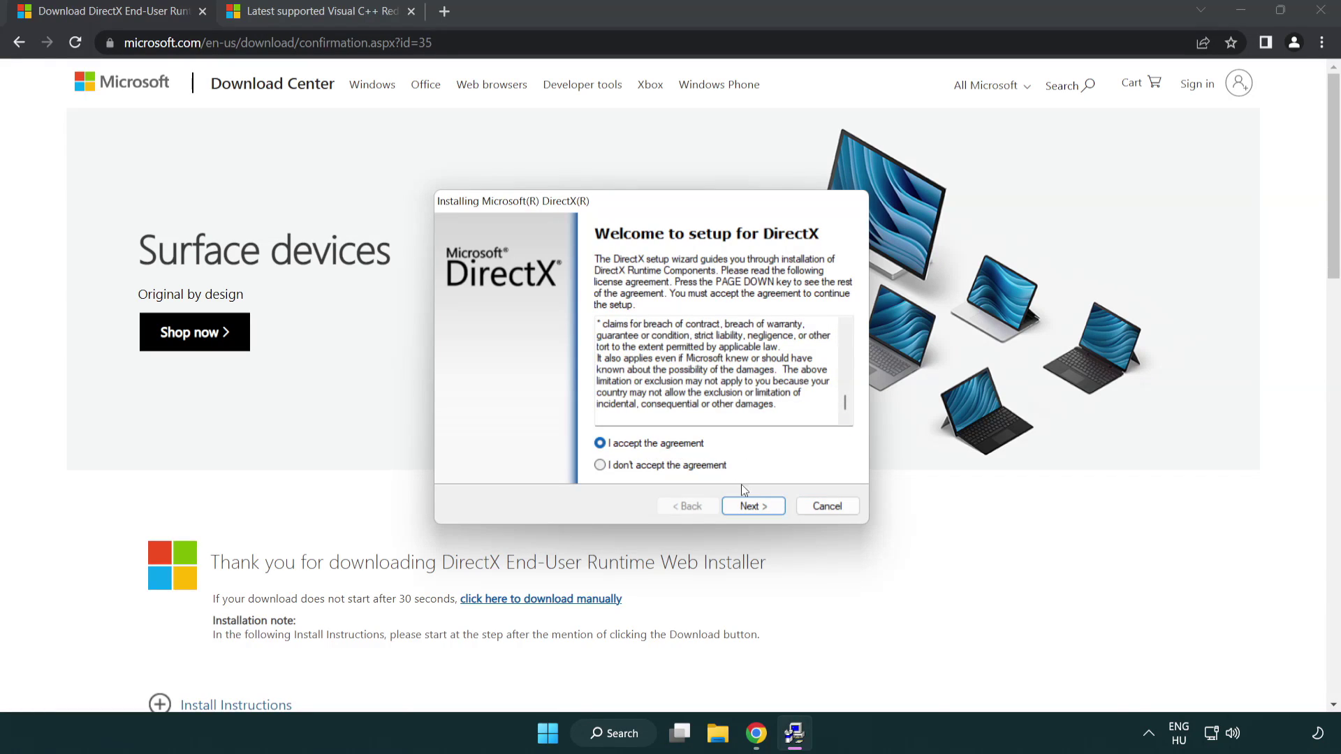
pyautogui.click(755, 508)
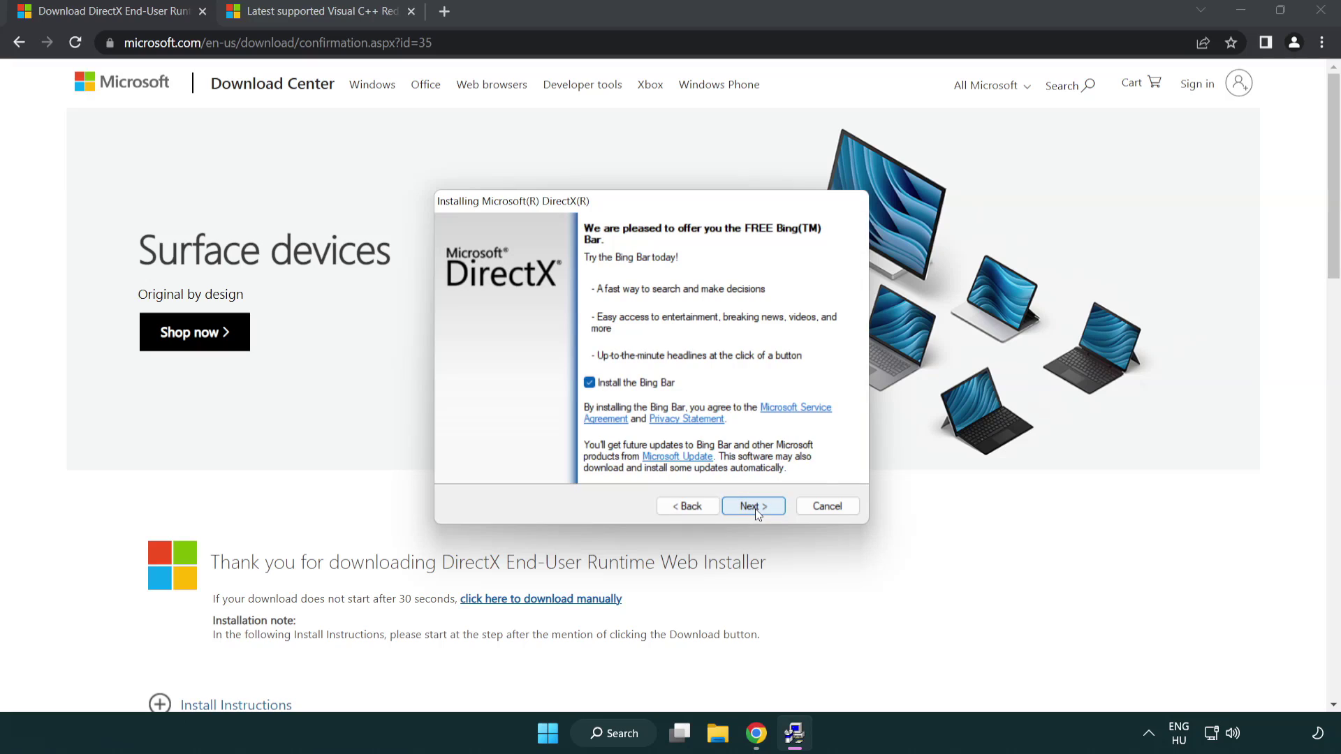
pyautogui.click(591, 384)
pyautogui.click(757, 504)
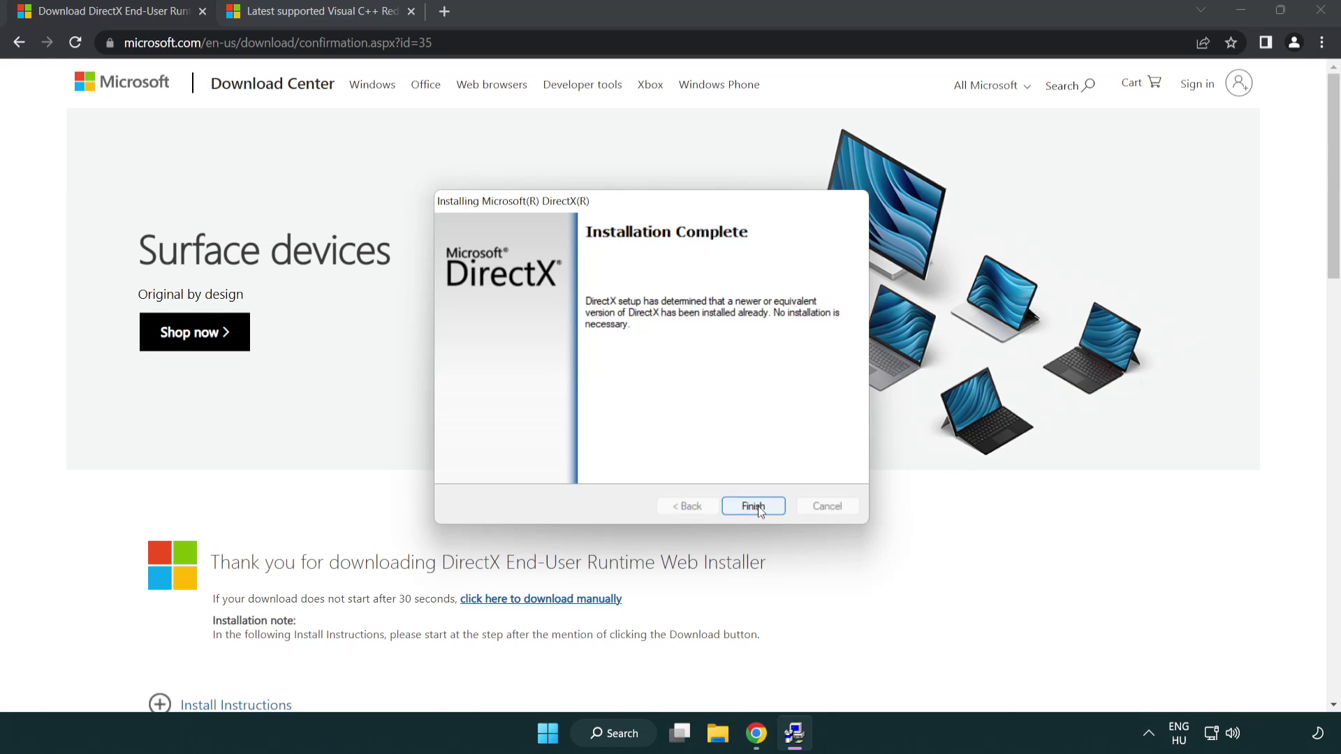
pyautogui.click(753, 506)
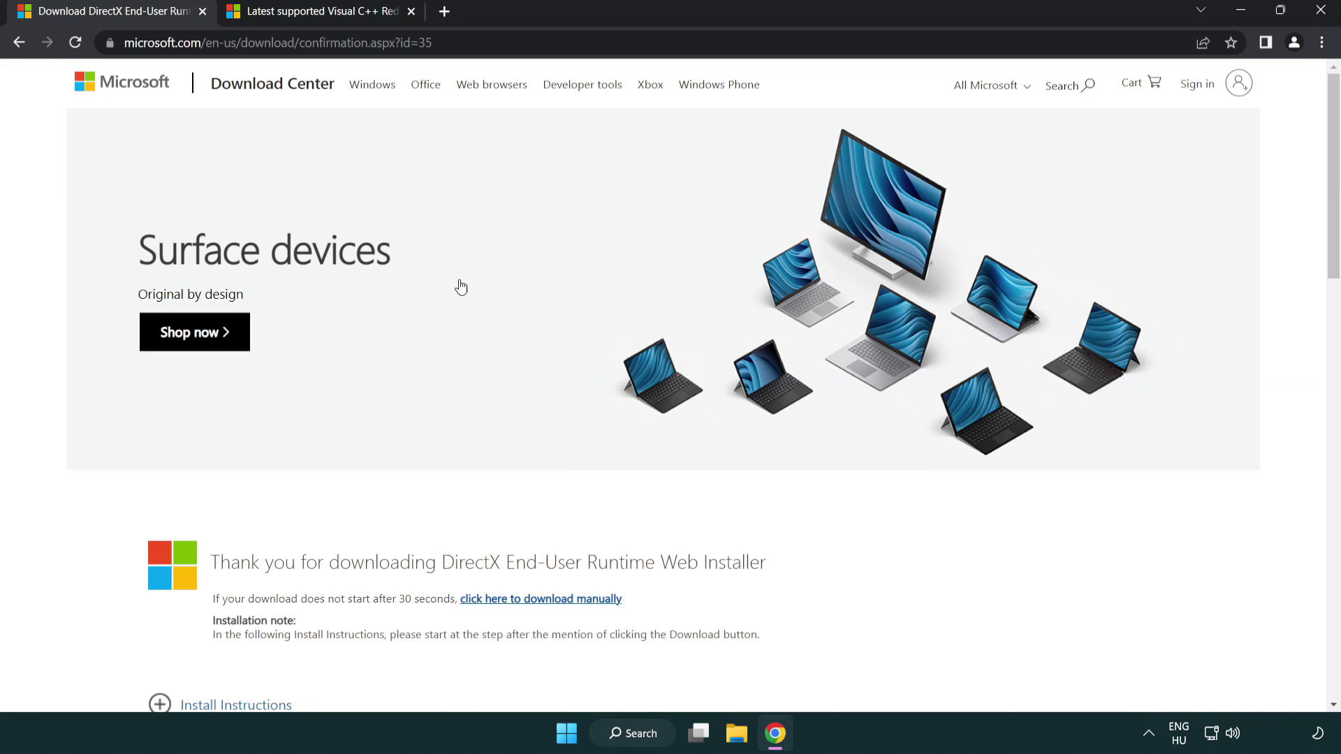
# - Close the DirectX tab, download the x86, x64 and ARM64 Visual C++ redistributables, and run the ARM64 one
pyautogui.click(202, 12)
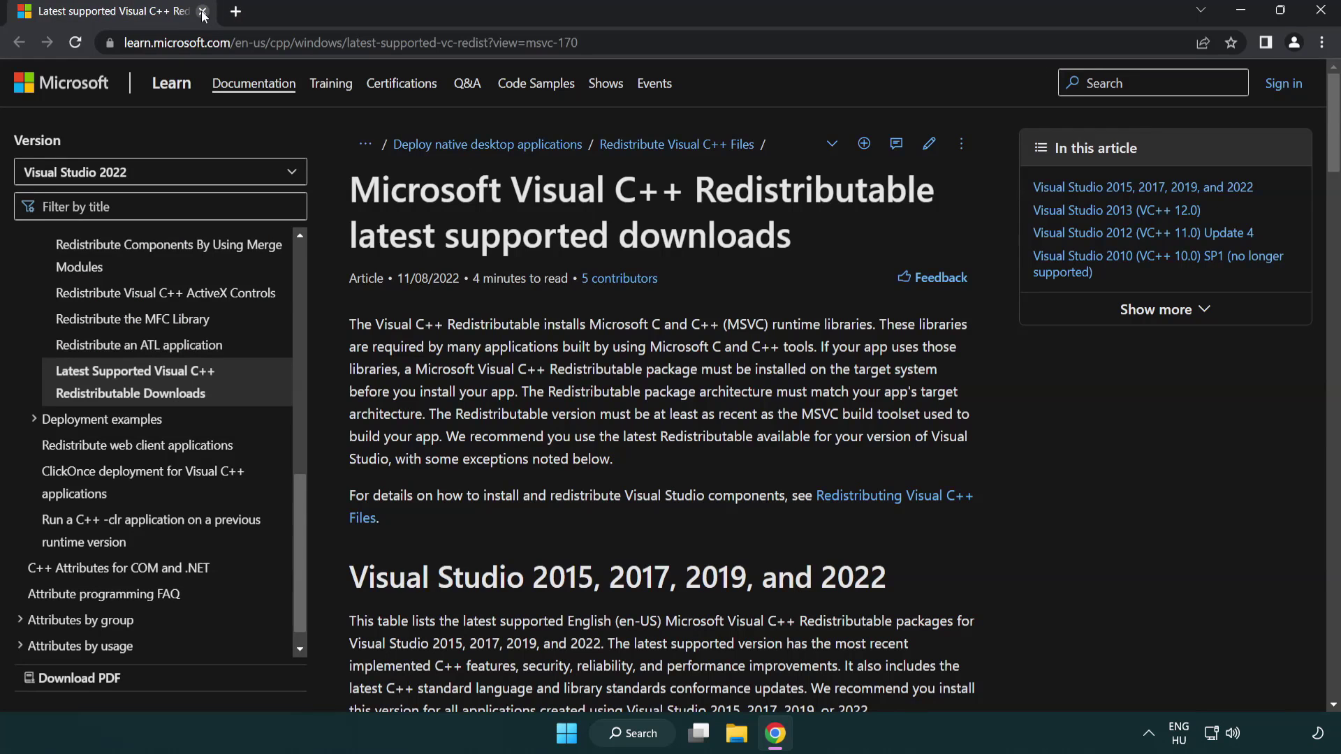
pyautogui.click(667, 44)
pyautogui.scroll(-3, 691, 236)
pyautogui.scroll(-2, 692, 235)
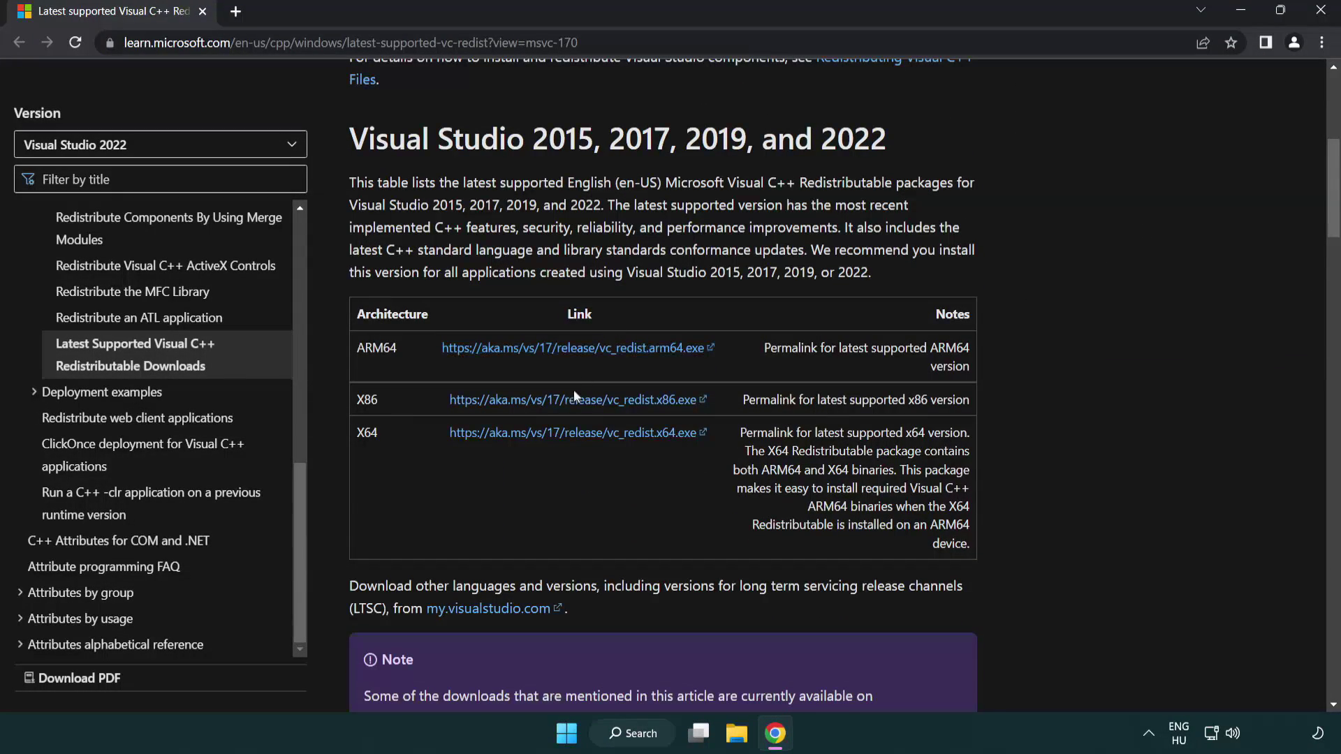
pyautogui.click(554, 400)
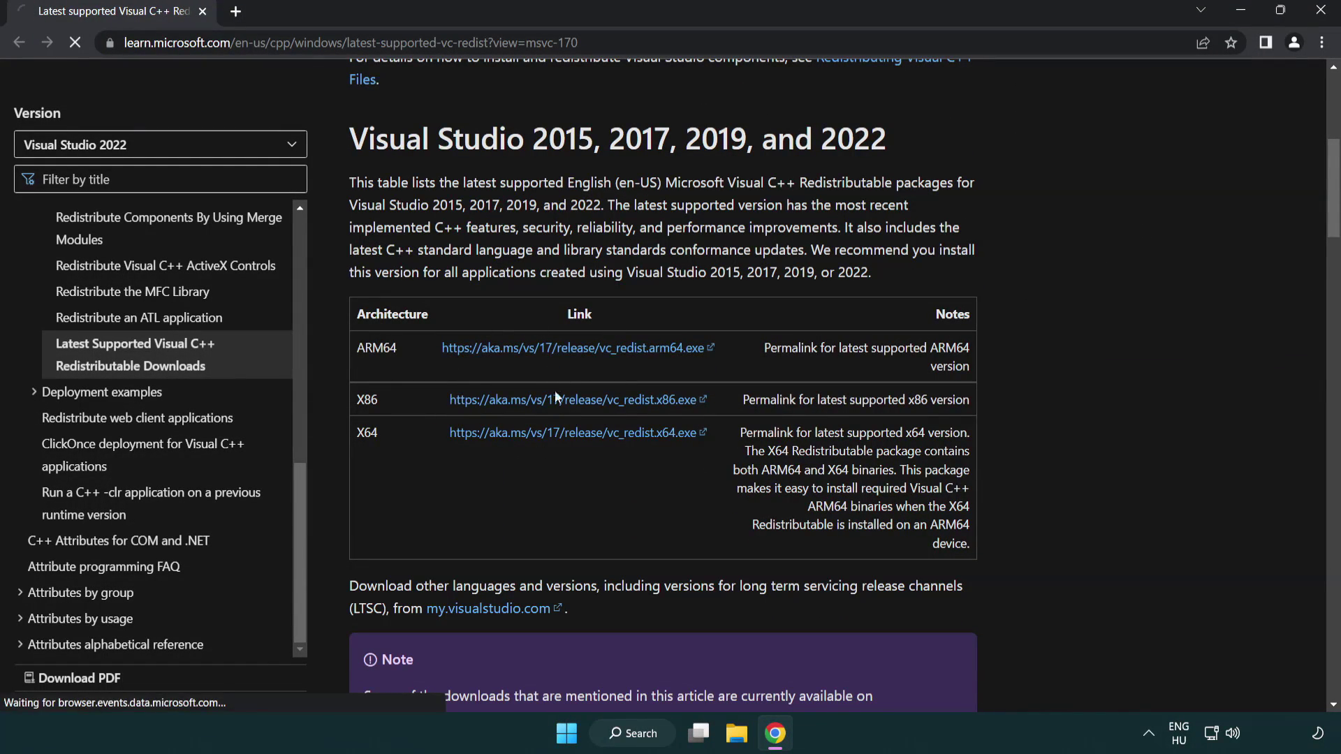
pyautogui.click(559, 437)
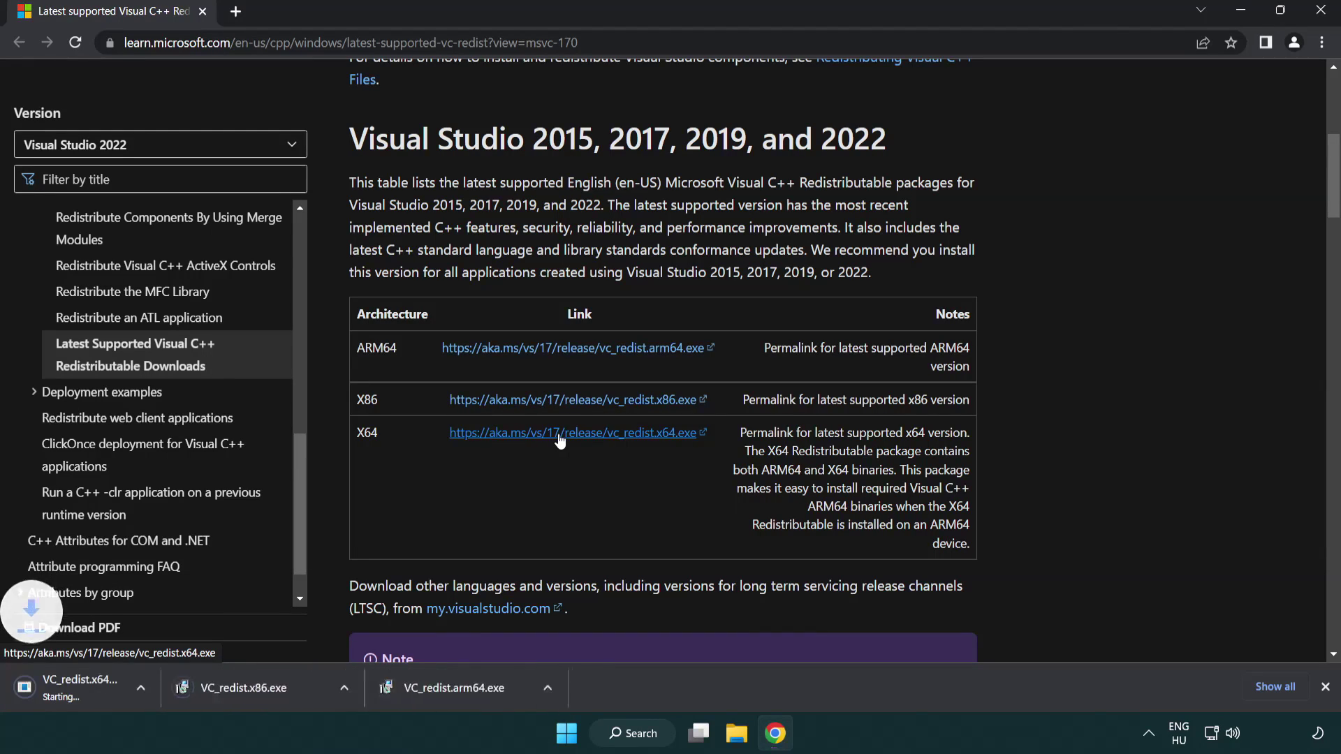
pyautogui.click(512, 698)
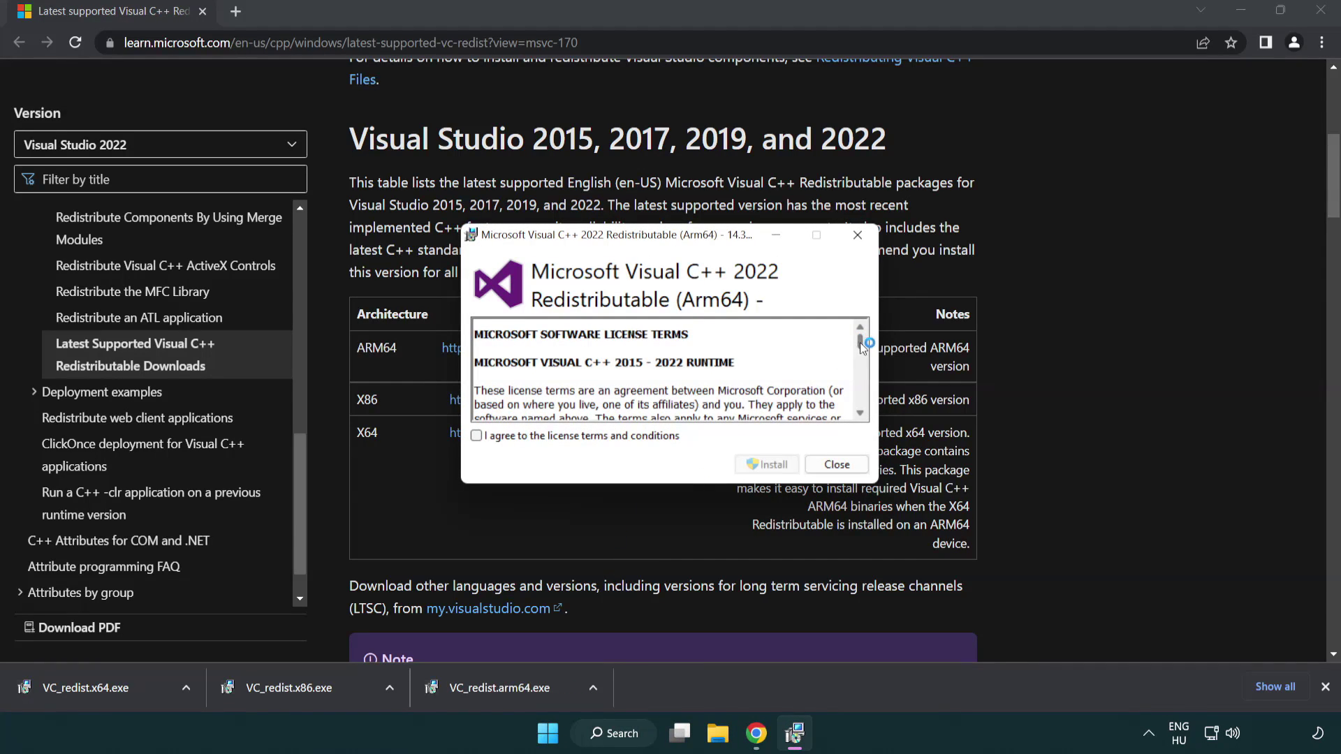
# - Accept the license and try installing the ARM64 redistributable, closing it after it fails
pyautogui.moveTo(860, 342); pyautogui.dragTo(861, 408)
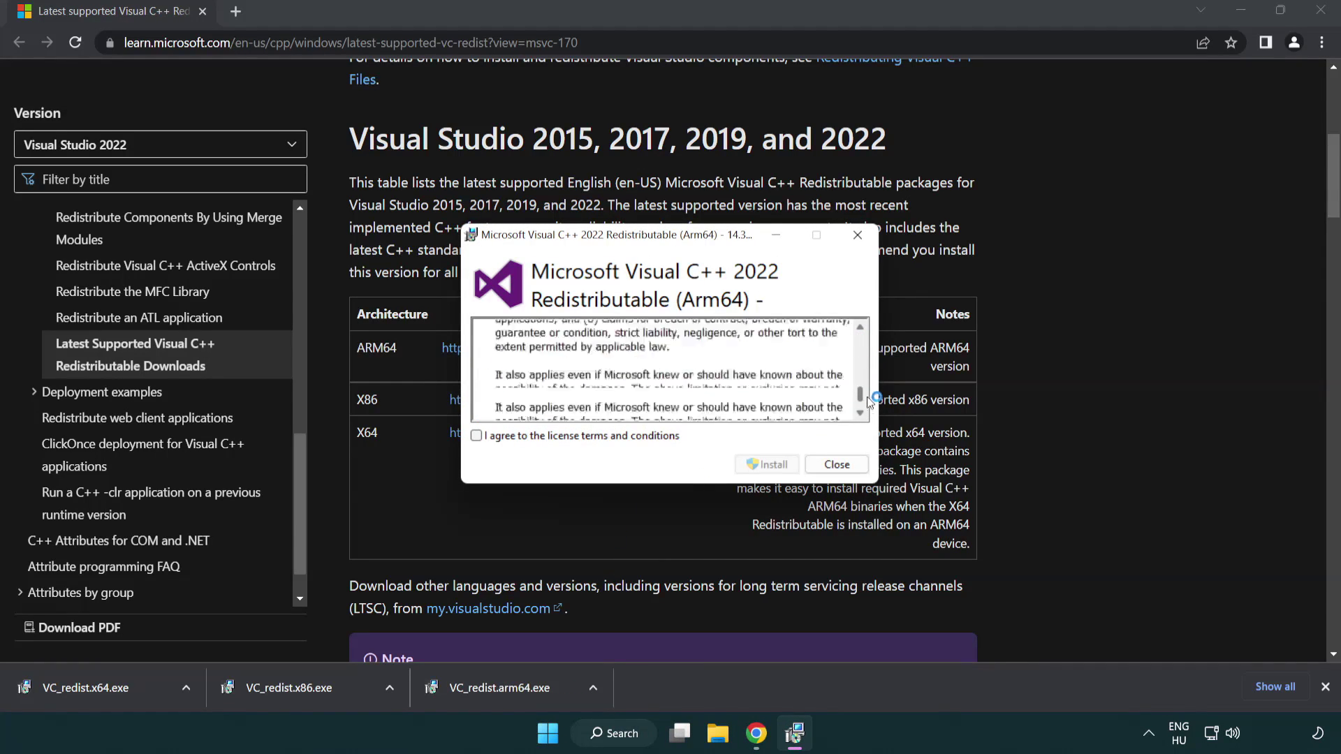
pyautogui.click(480, 438)
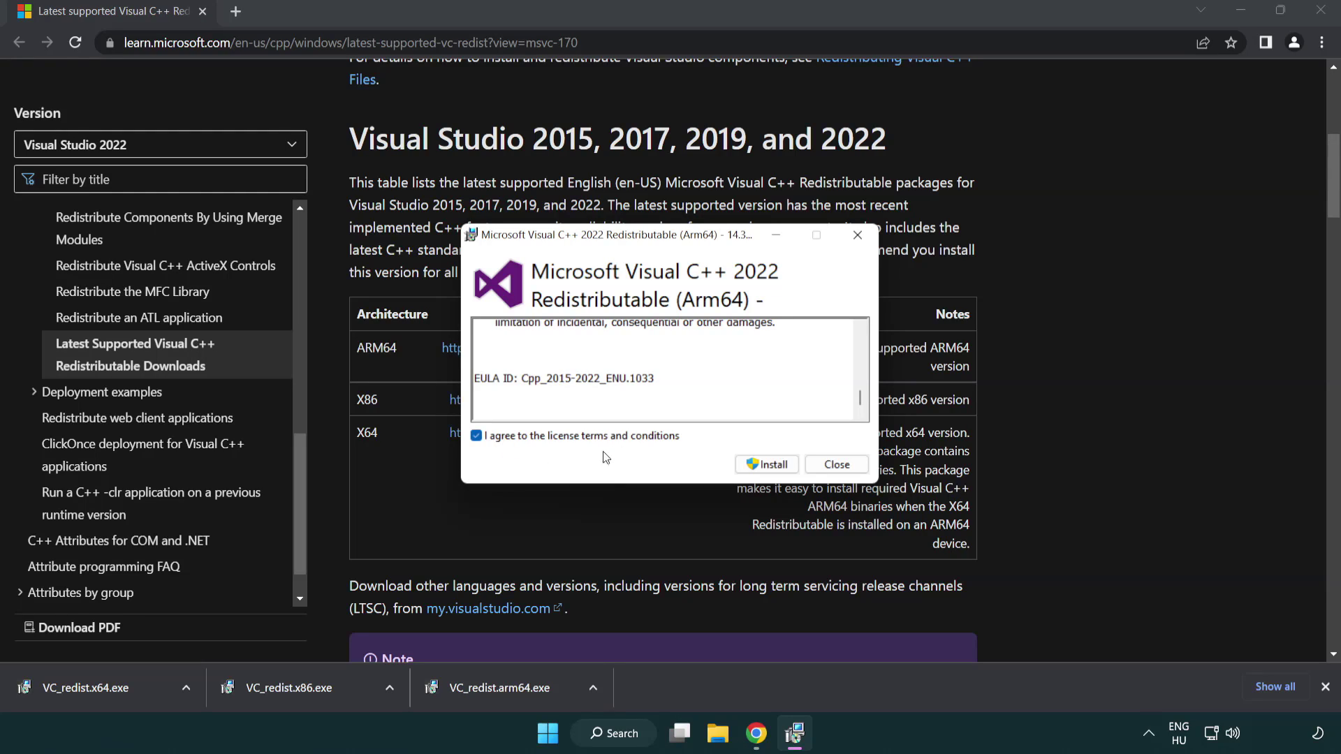
pyautogui.click(747, 464)
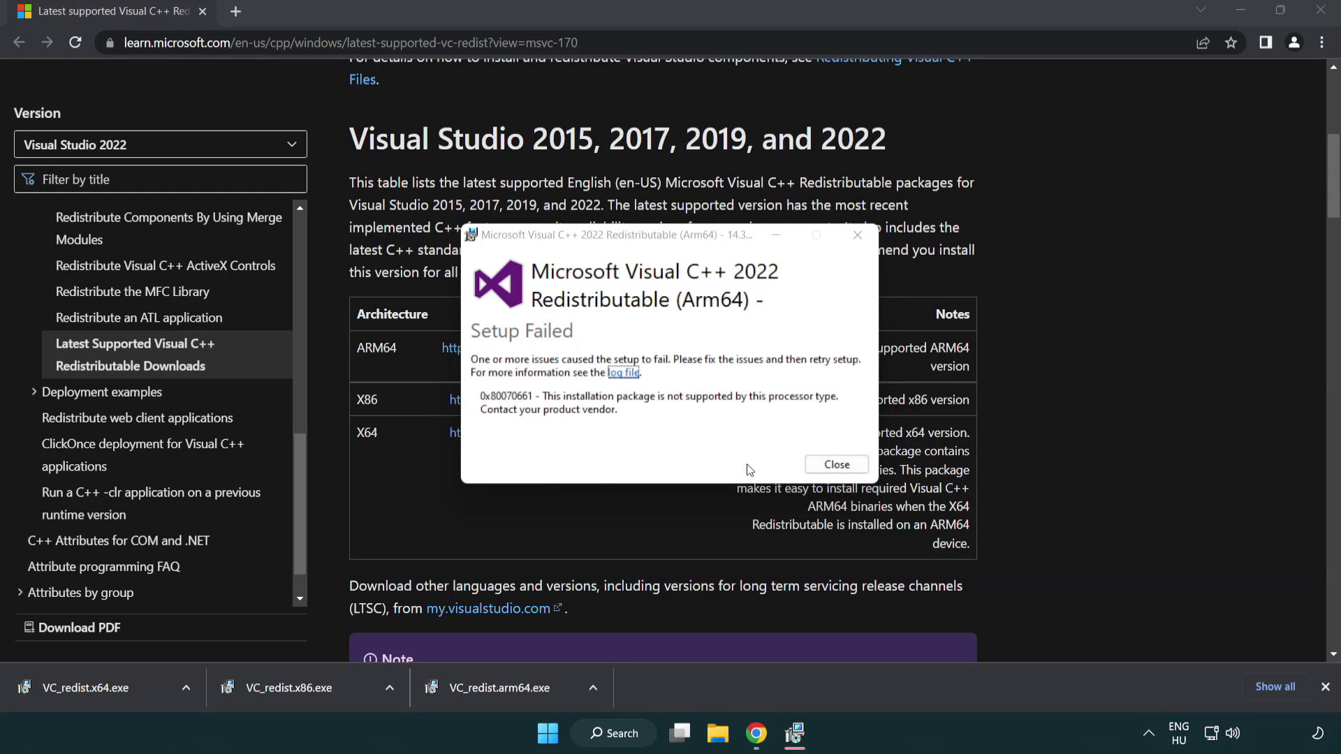
pyautogui.click(836, 464)
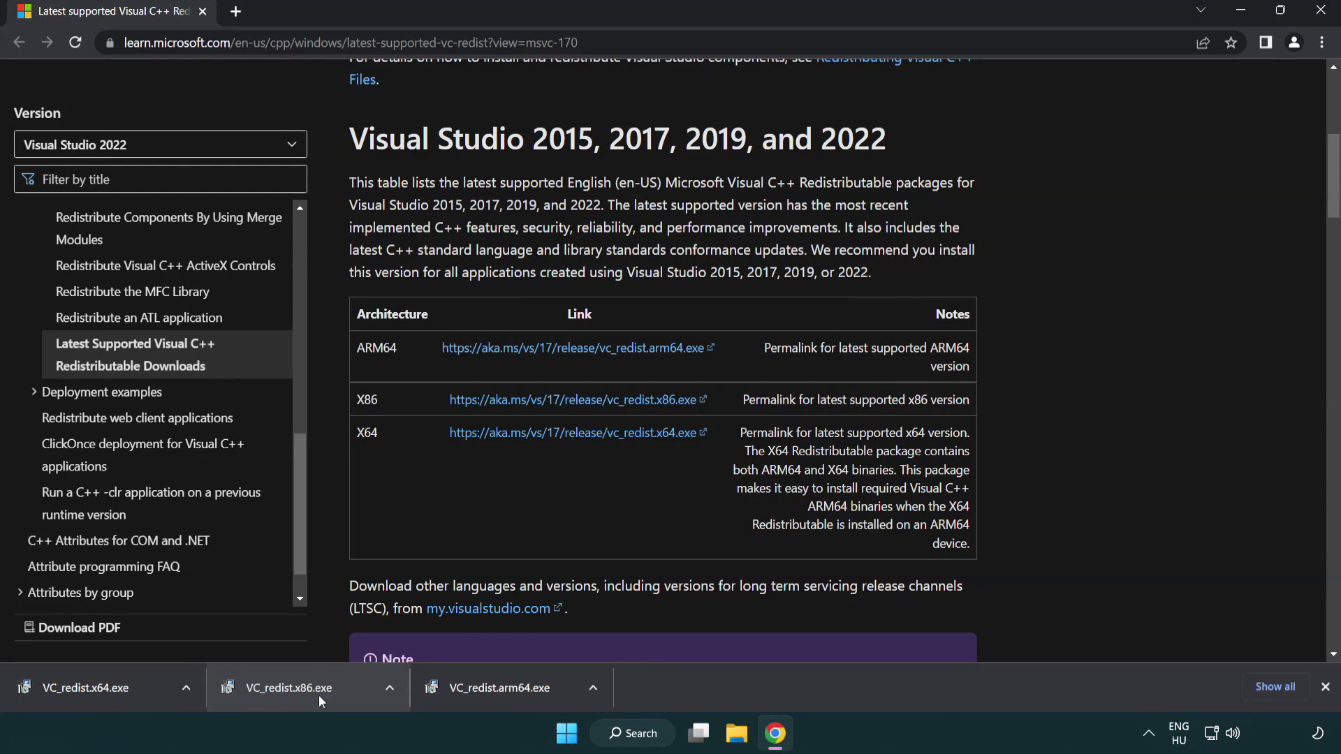
# - Install the x86 and x64 Visual C++ redistributables 14.34.31931, closing each setup without restarting
pyautogui.click(300, 697)
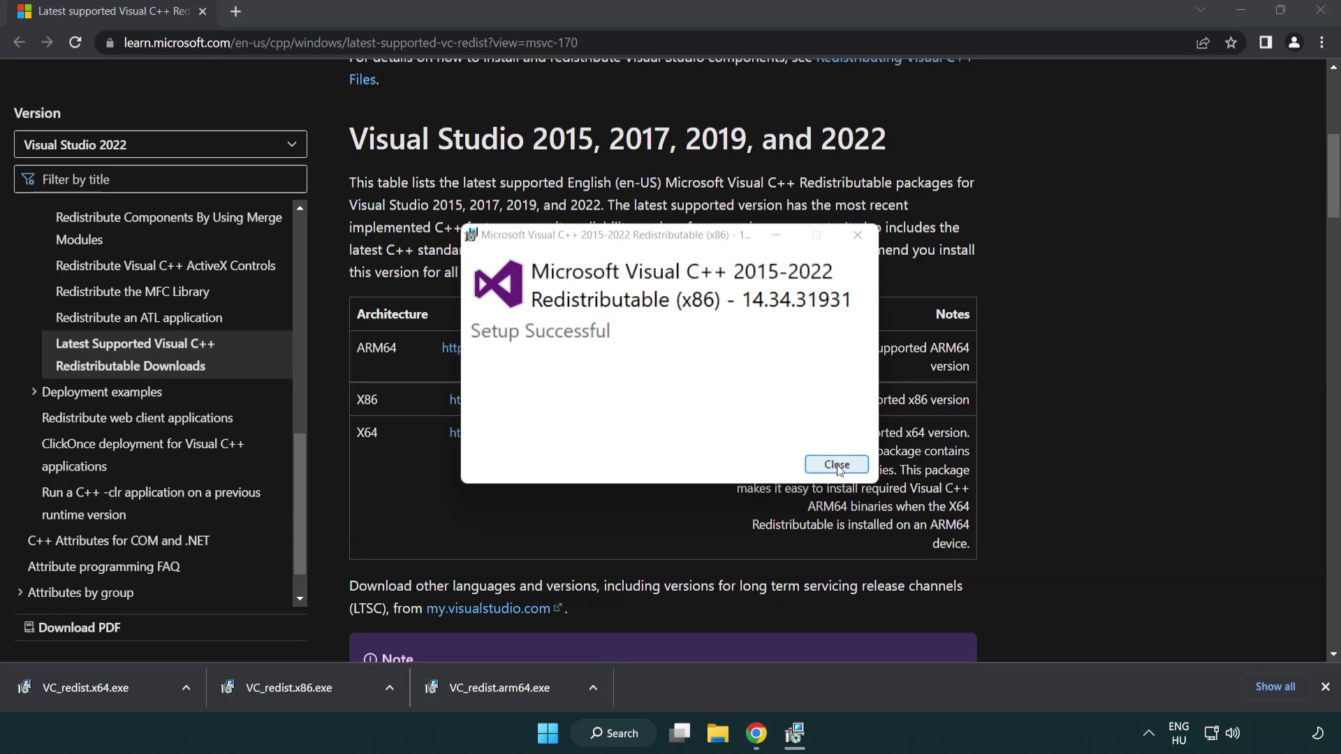
pyautogui.click(838, 465)
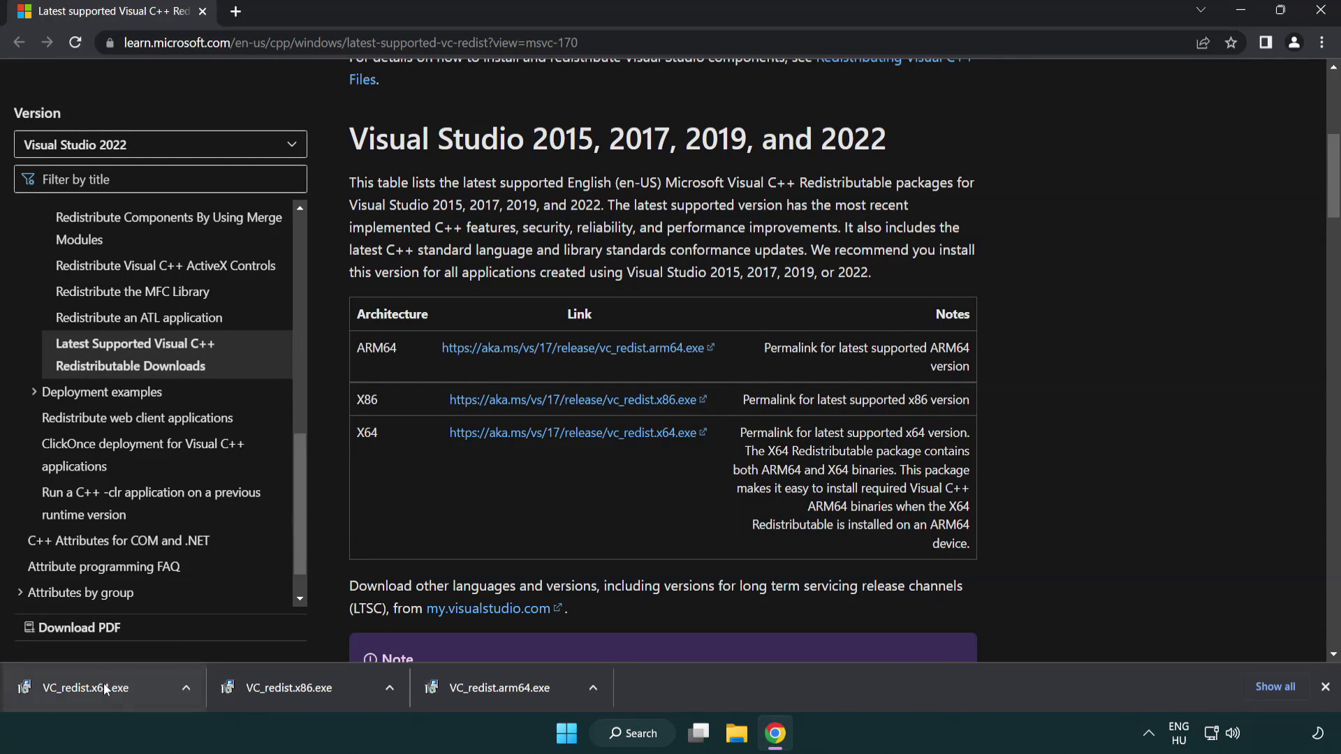
pyautogui.click(100, 685)
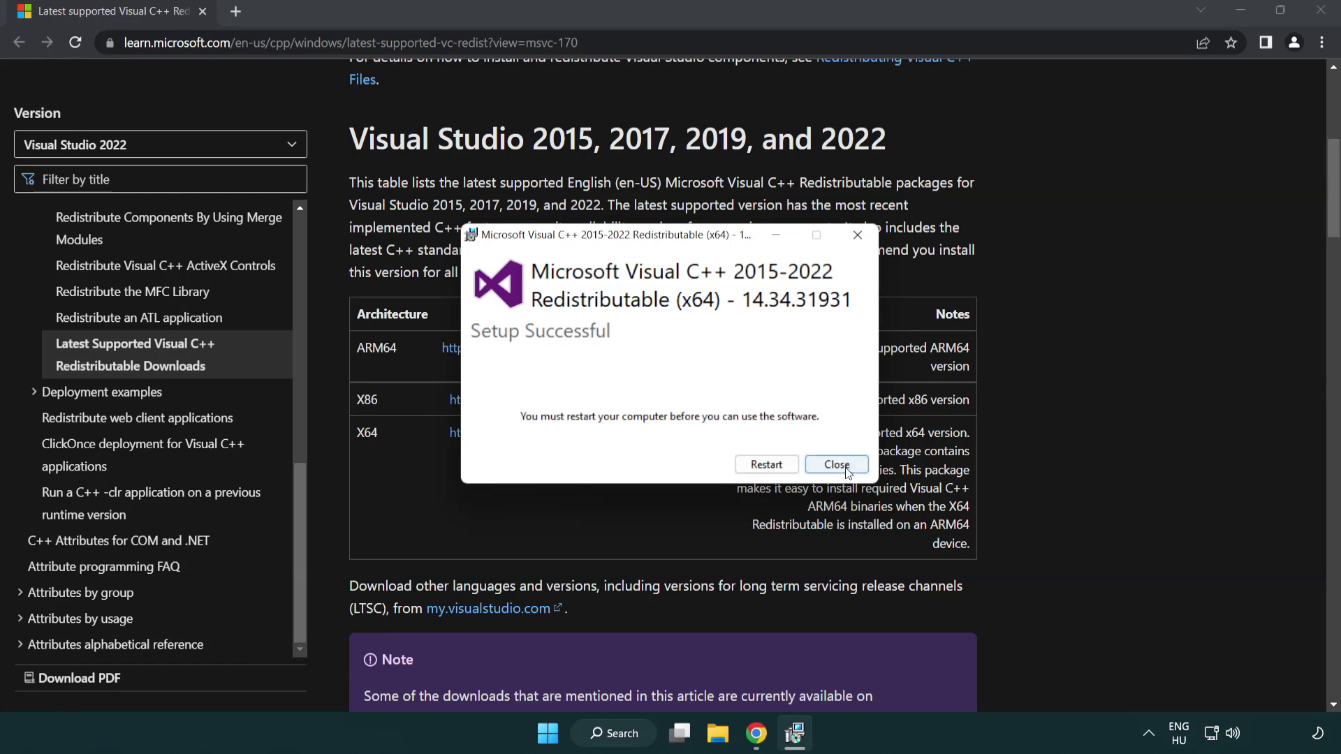
pyautogui.click(837, 466)
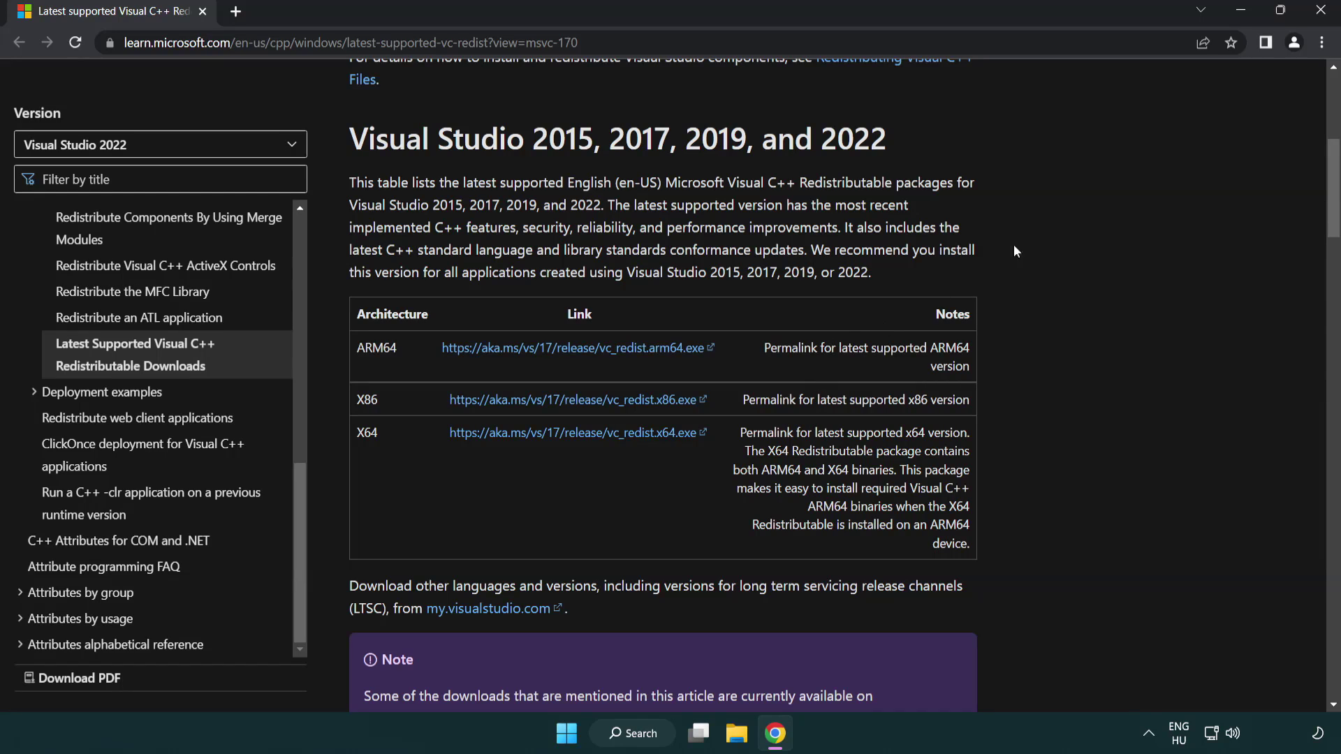
# - Close Chrome and launch Command Prompt as administrator from a 'cmd' search
pyautogui.click(1316, 12)
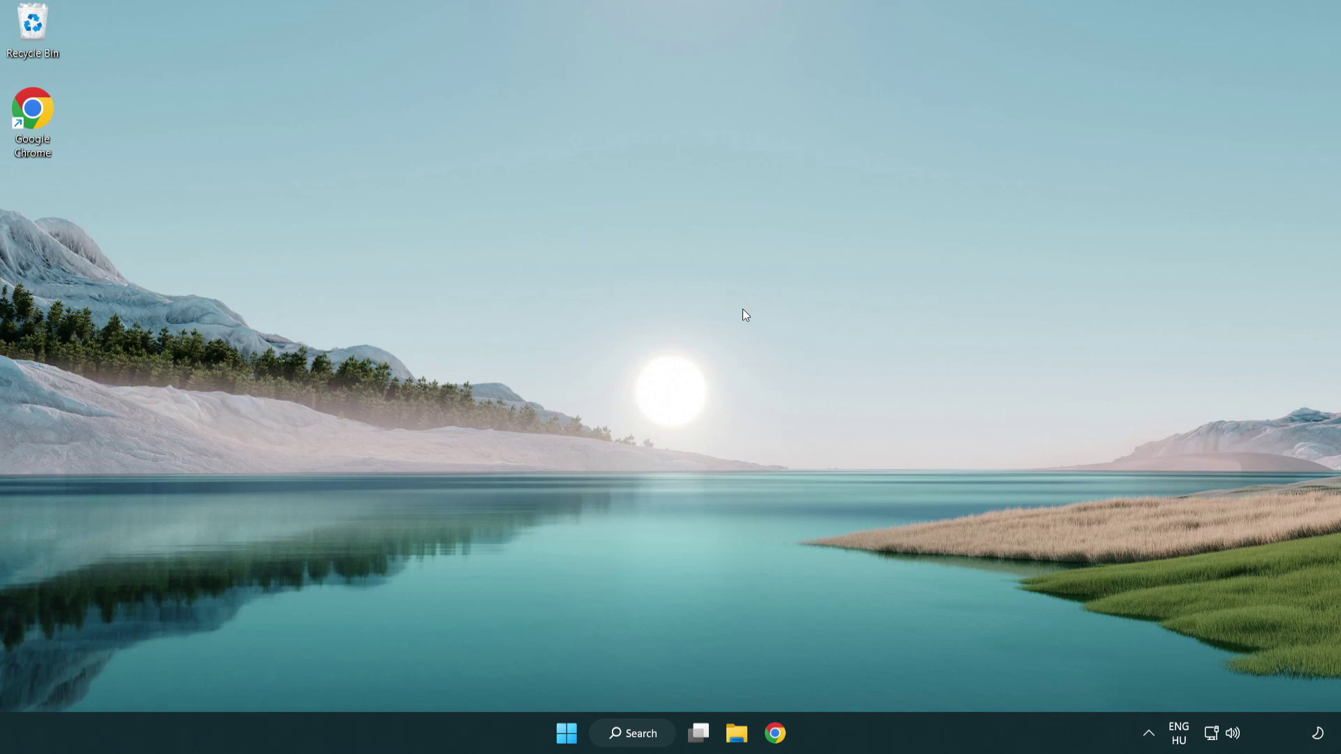
pyautogui.click(624, 735)
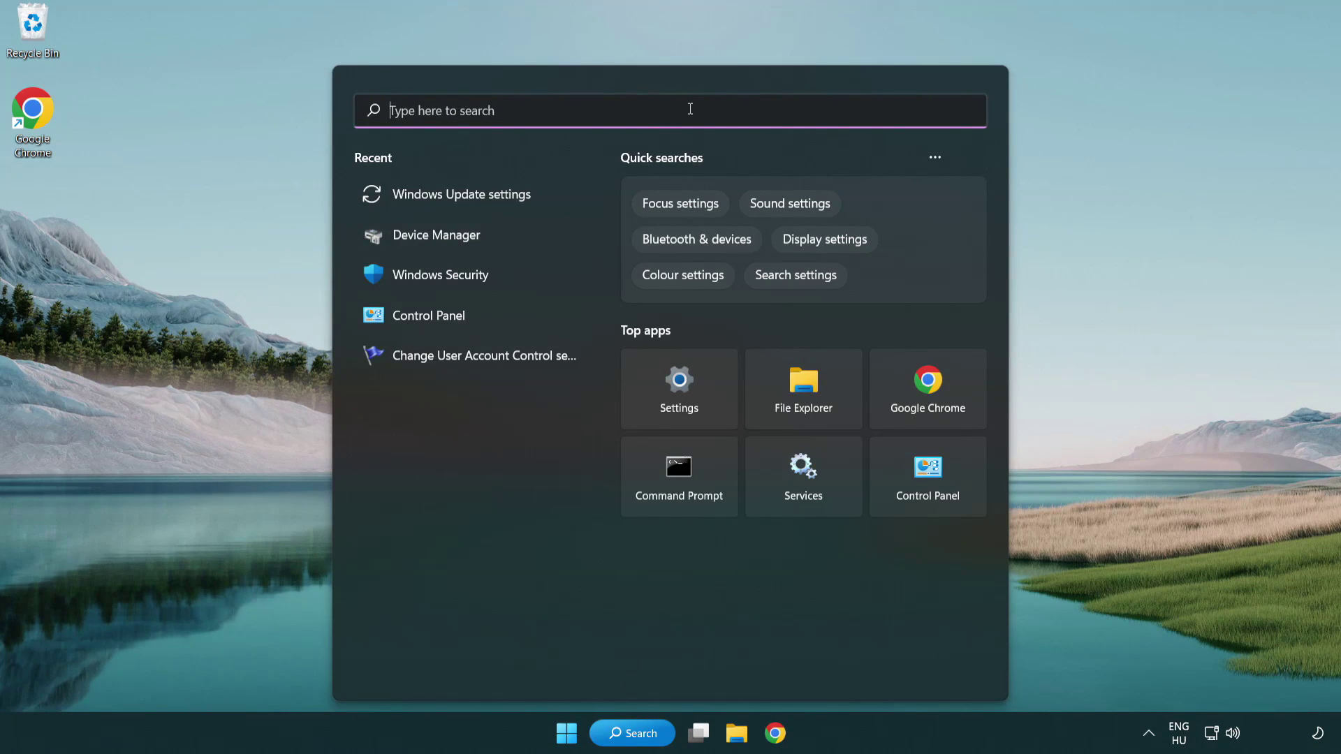
pyautogui.write('cmd')
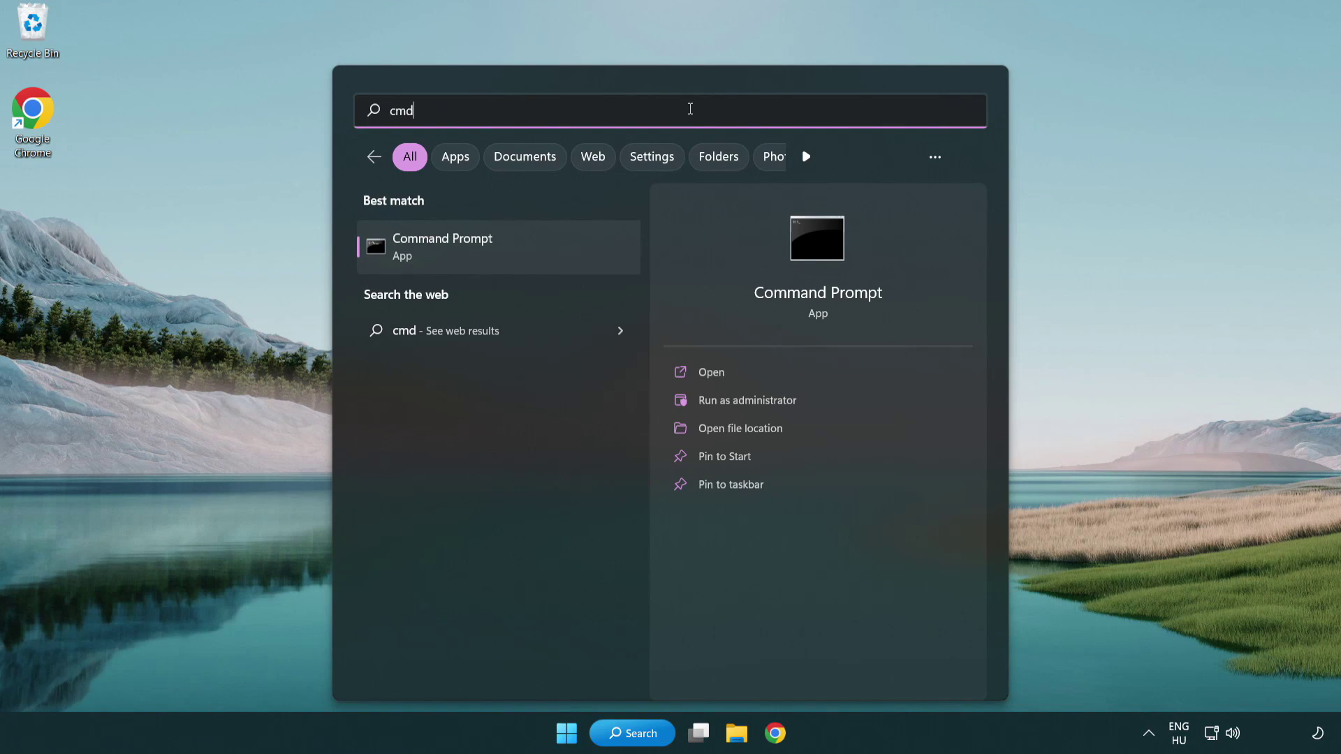
pyautogui.rightClick(515, 253)
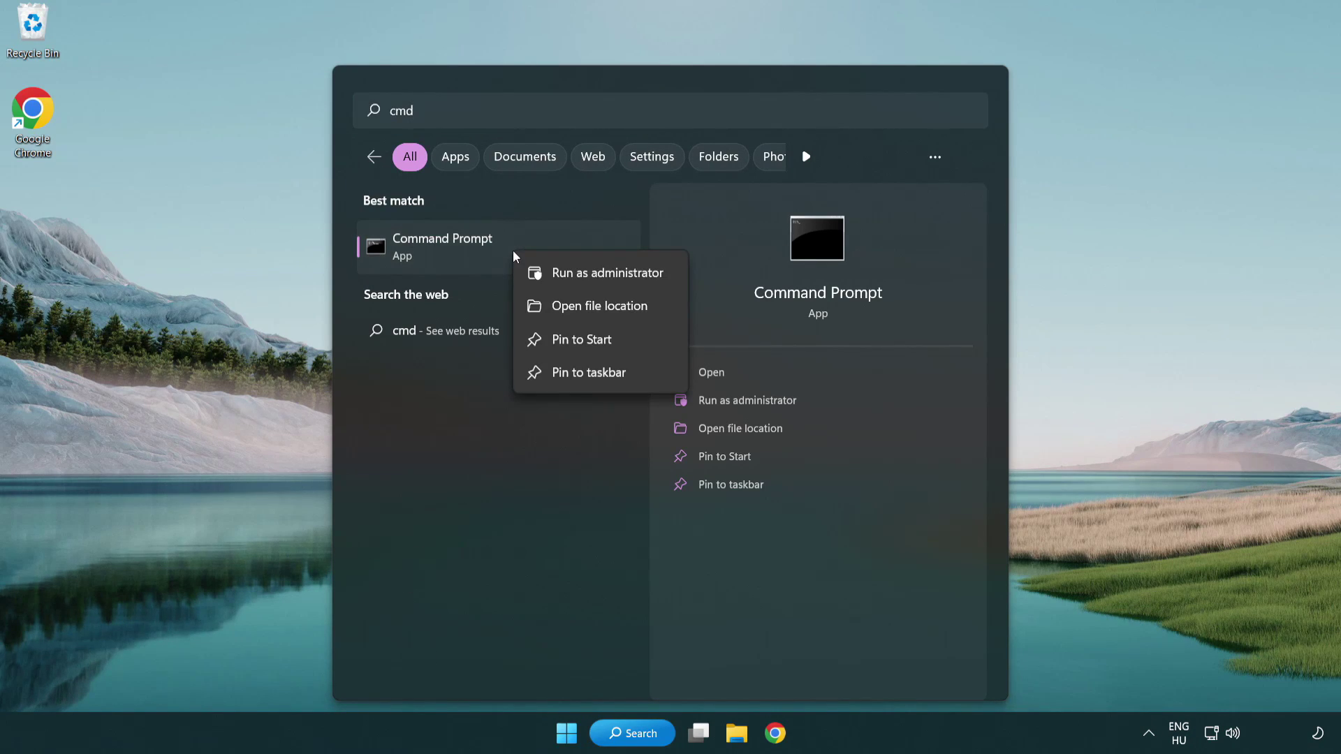
pyautogui.click(606, 281)
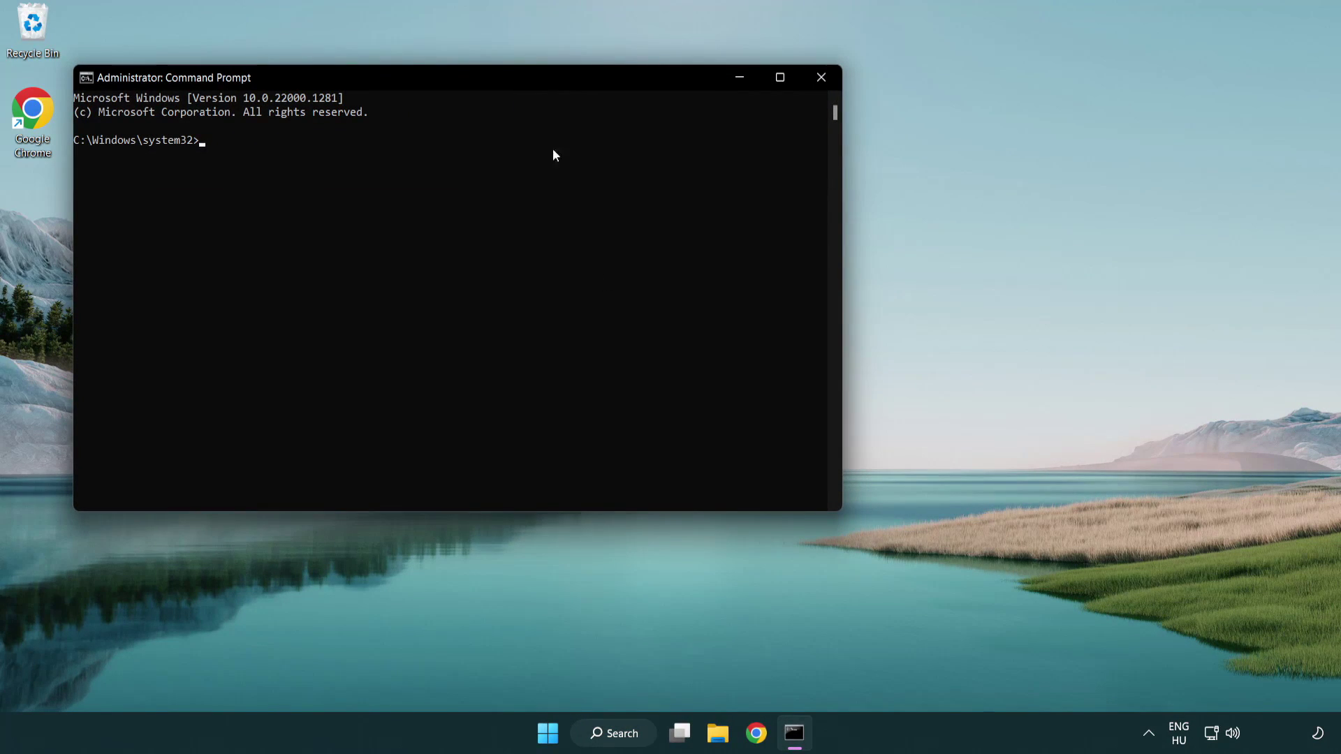
# - Run sfc /scannow in the admin Command Prompt, which finds no integrity violations
pyautogui.moveTo(478, 77); pyautogui.dragTo(675, 136)
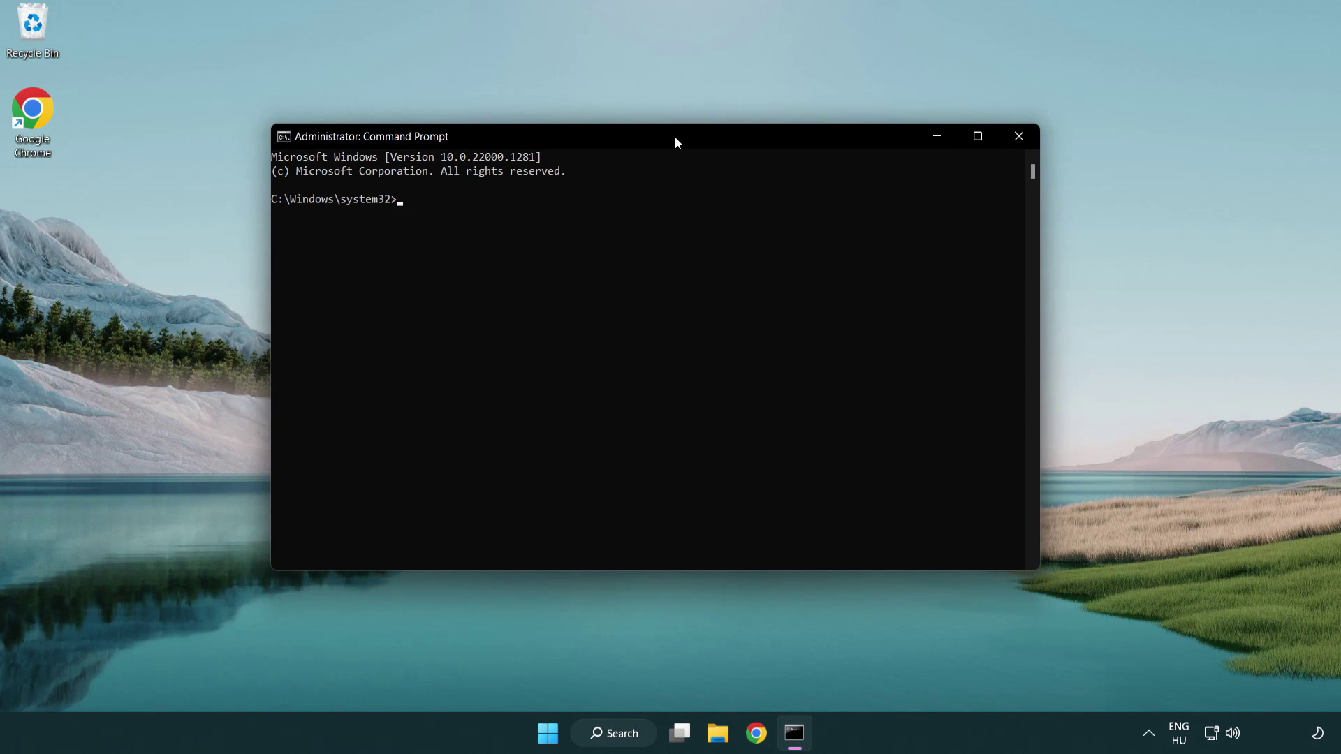
pyautogui.write('sf')
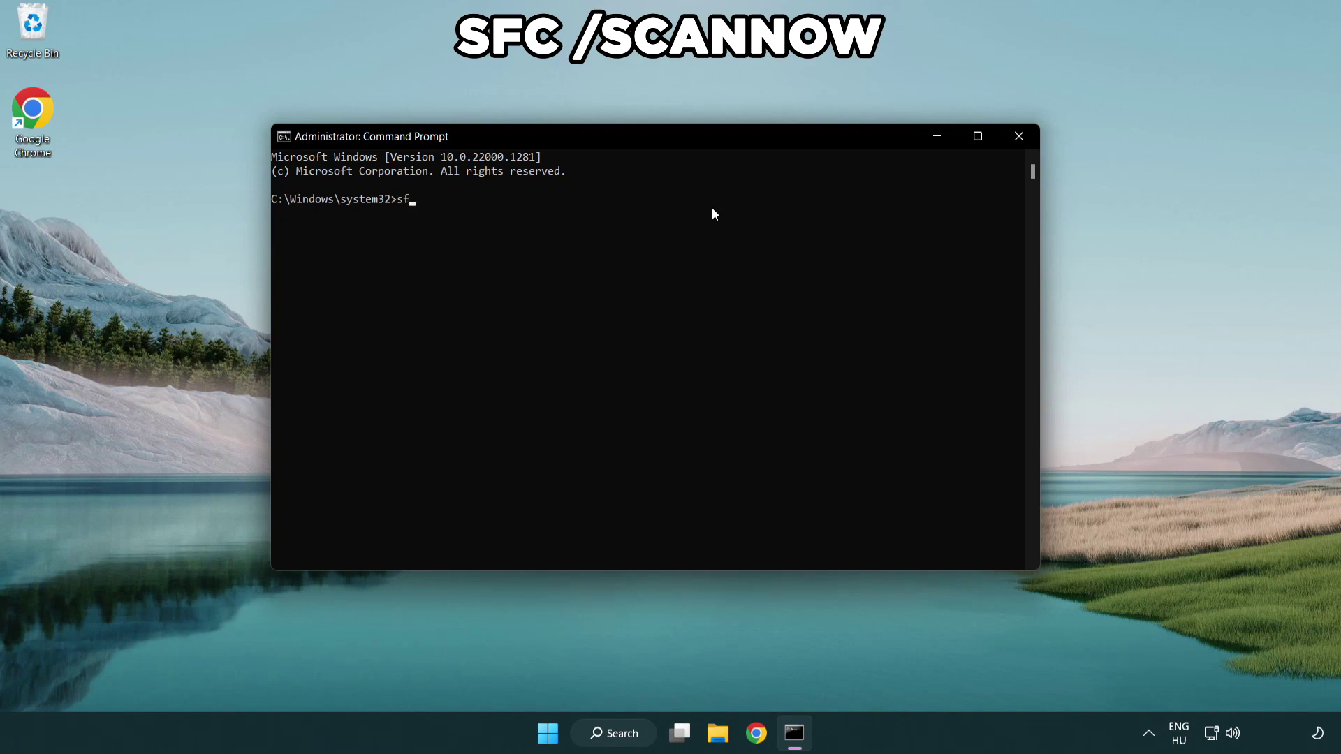
pyautogui.write('c /sc')
pyautogui.write('annow')
pyautogui.press('Return')
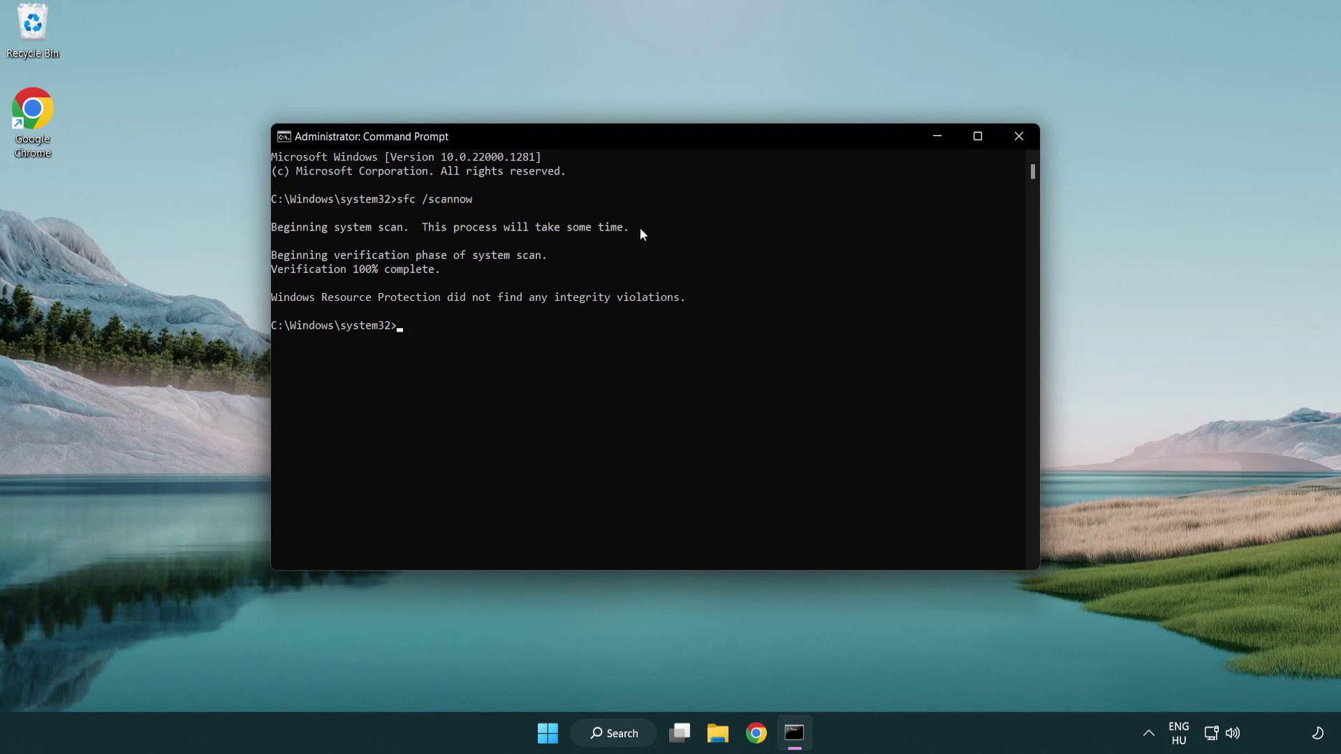
# - Close Command Prompt and show the Start menu's power options with Restart
pyautogui.click(1019, 137)
pyautogui.click(557, 739)
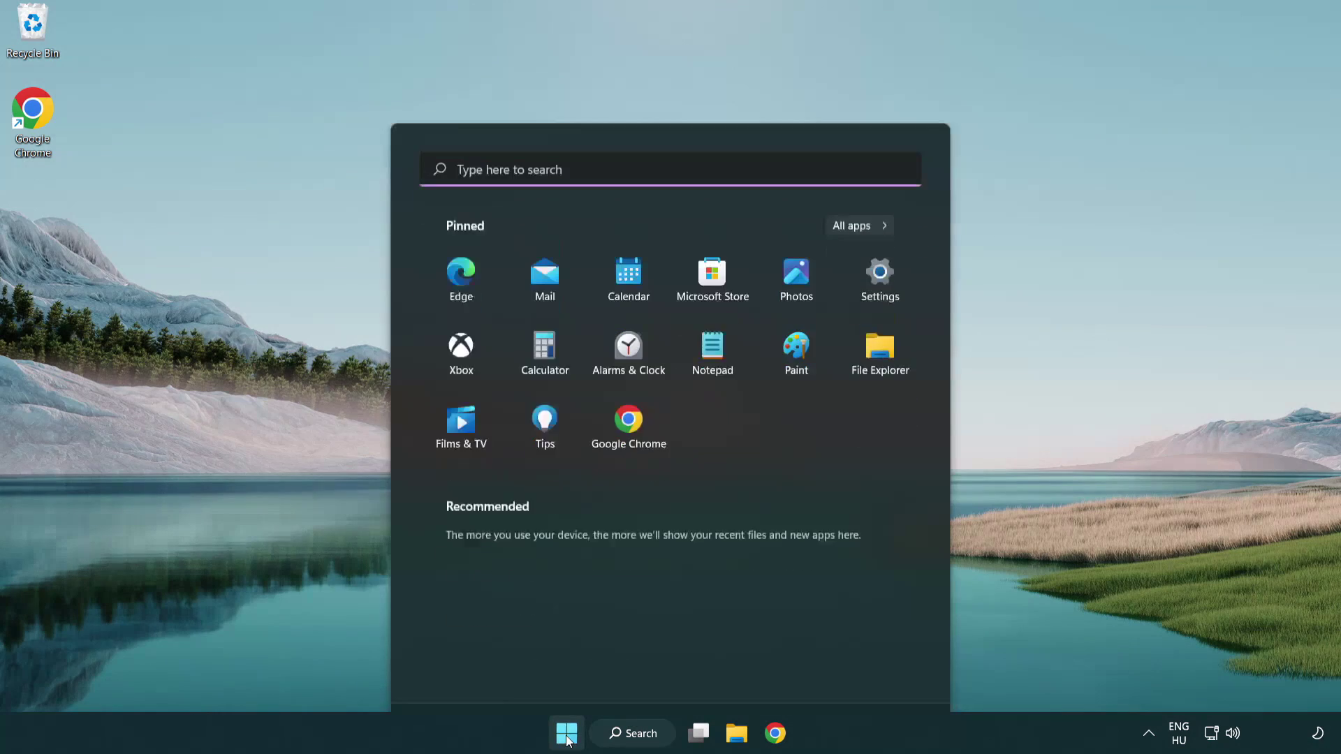
pyautogui.click(891, 673)
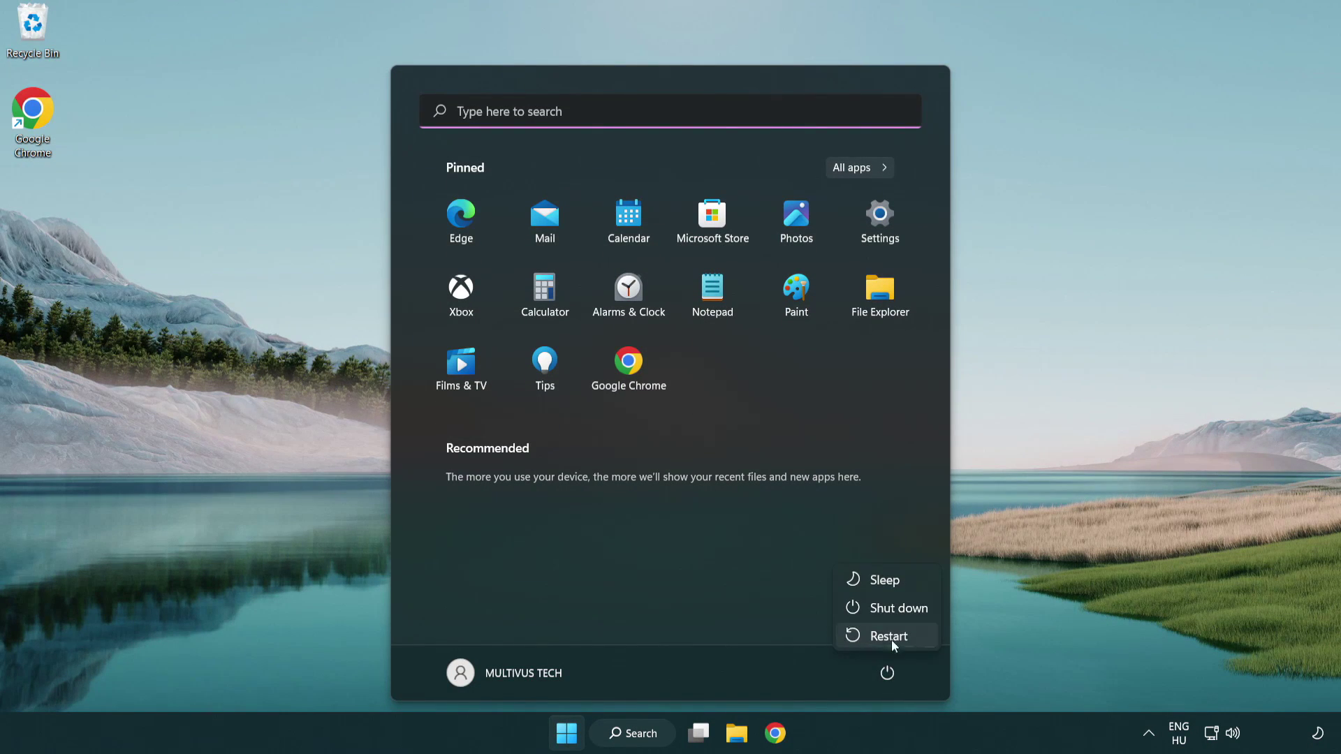